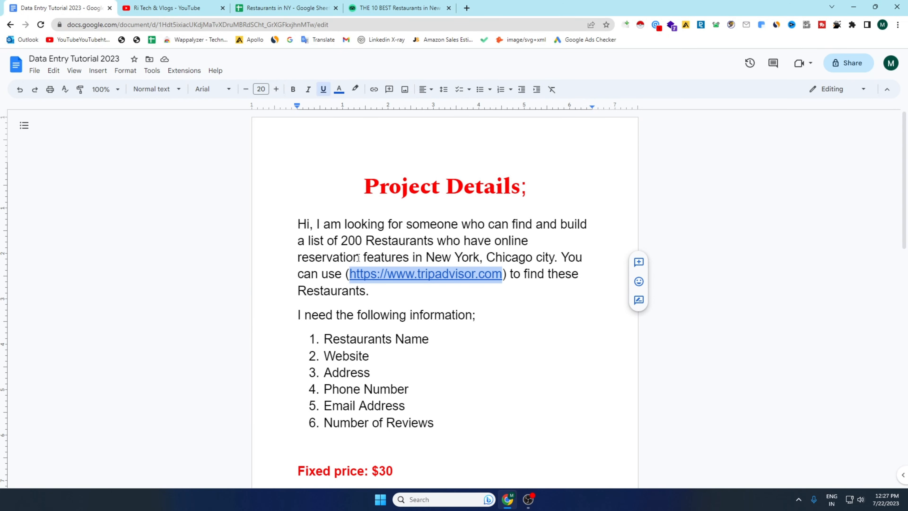
- Review the online reservation requirement in the project details document
drag(358, 257, 298, 258)
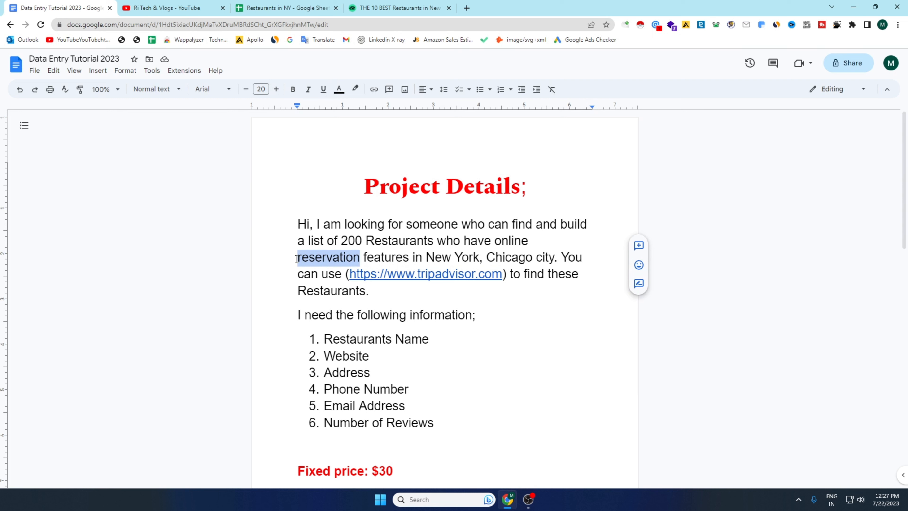
drag(495, 241, 528, 240)
drag(359, 259, 299, 263)
- Switch to Tripadvisor and filter the New York City restaurants by Online Reservations
click(398, 10)
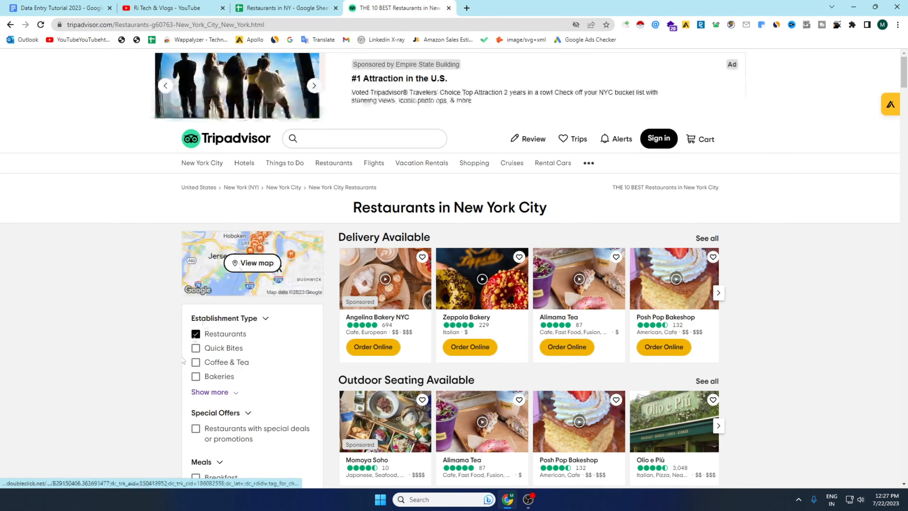
scroll(290, 345, down, 5)
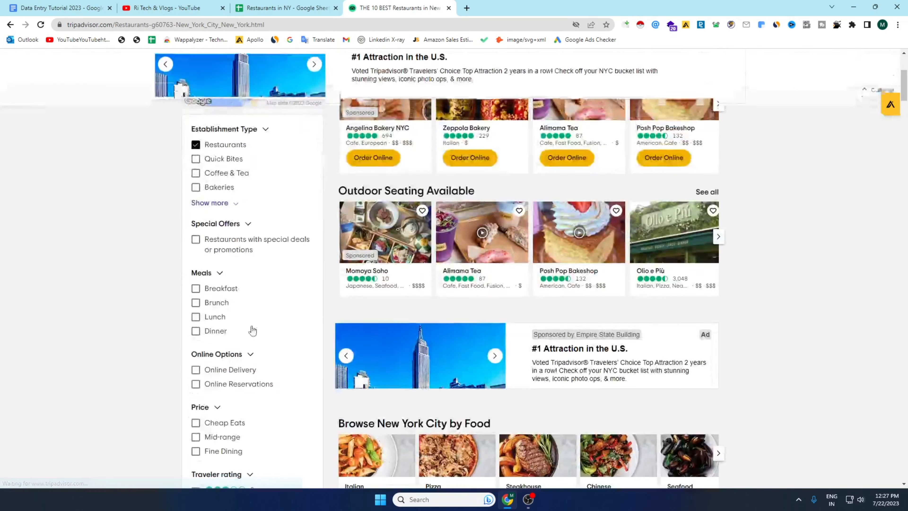
scroll(219, 364, down, 2)
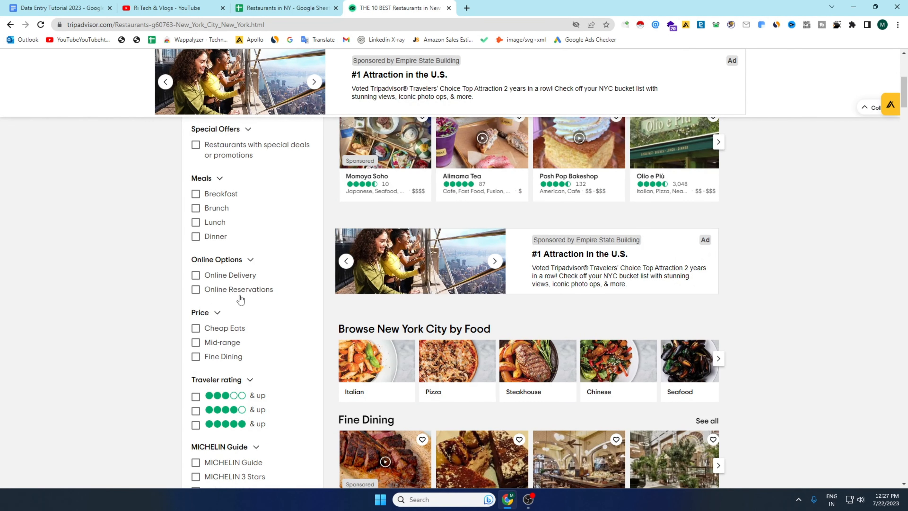
click(196, 292)
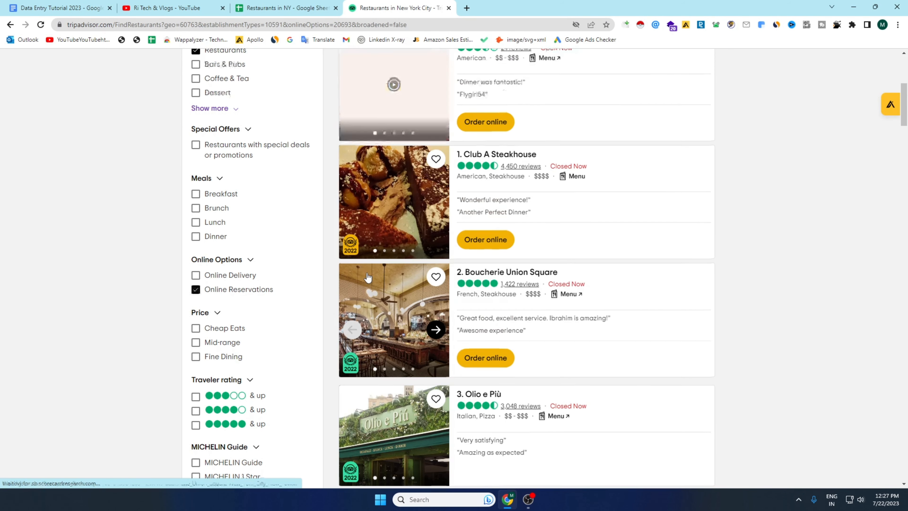
- Examine the filtered New York City restaurant listings and the number of matching results
scroll(553, 287, up, 5)
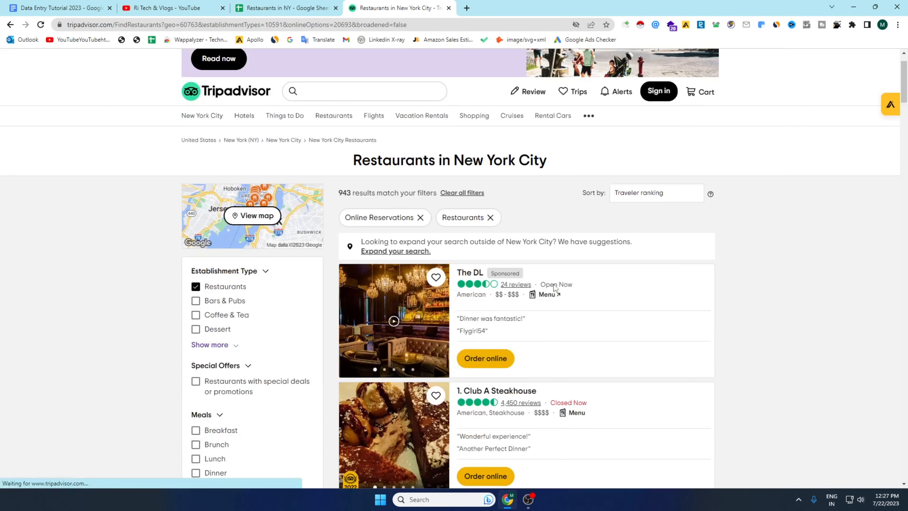
scroll(554, 285, down, 1)
scroll(554, 286, up, 2)
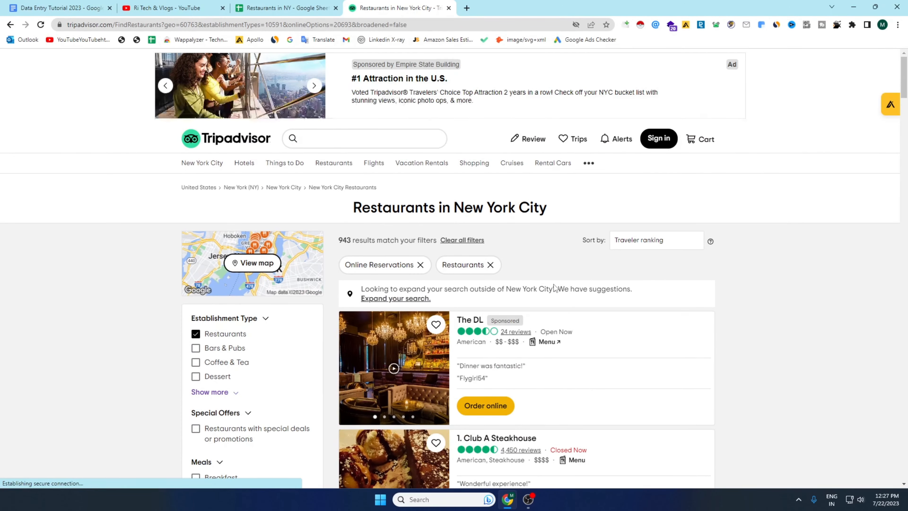
scroll(502, 224, down, 9)
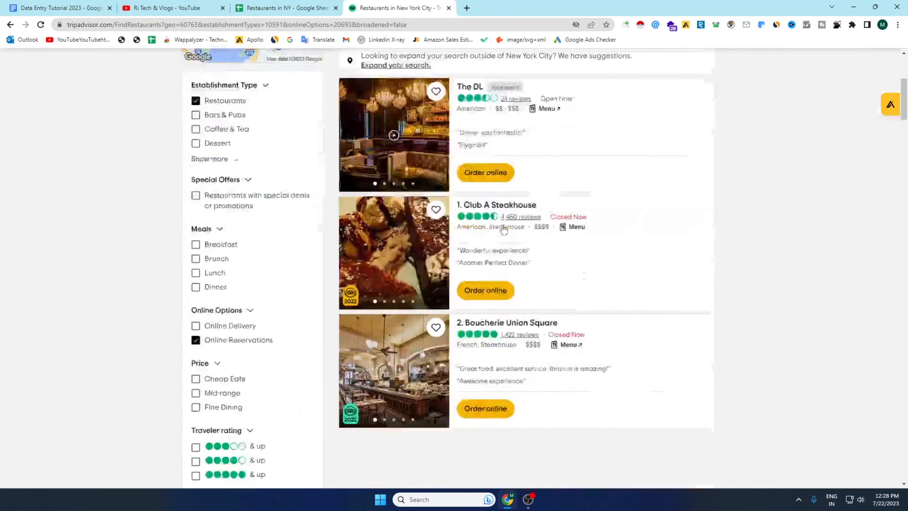
scroll(502, 226, down, 7)
scroll(524, 307, up, 12)
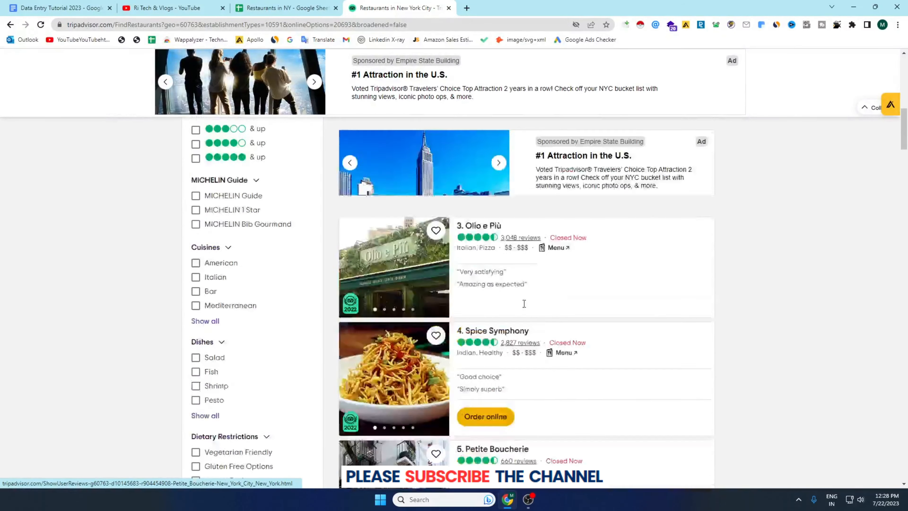
scroll(524, 307, up, 5)
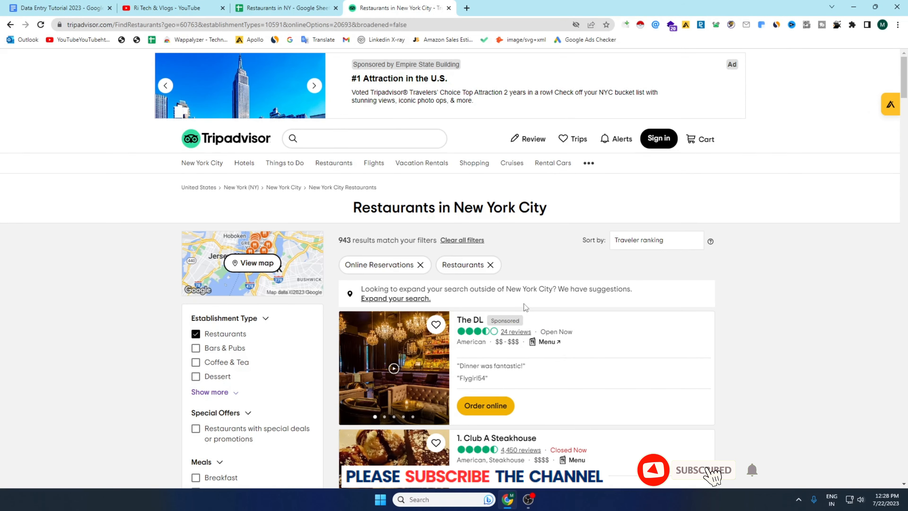
scroll(523, 303, down, 10)
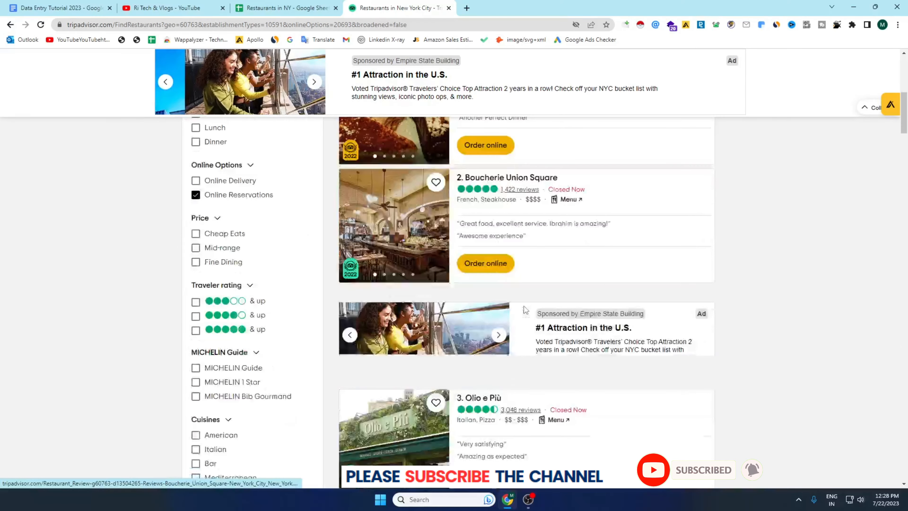
scroll(524, 309, down, 5)
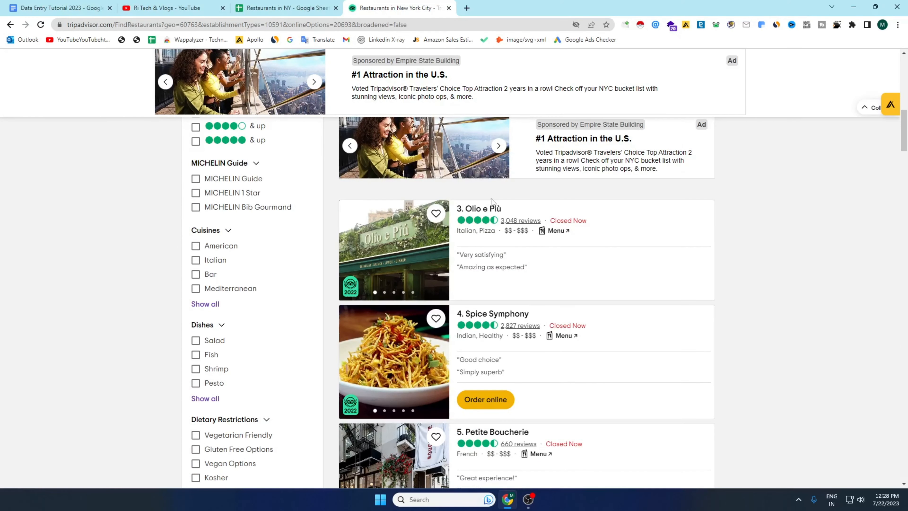
scroll(520, 291, down, 6)
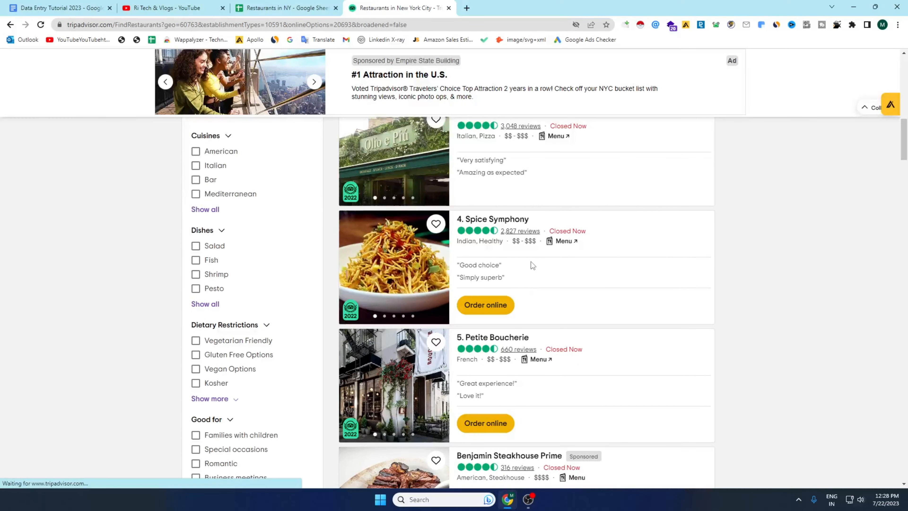
scroll(528, 272, down, 10)
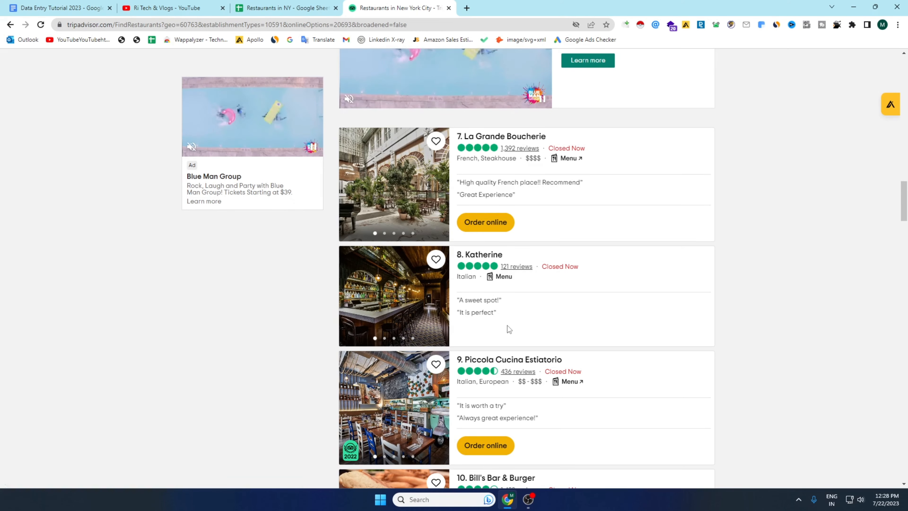
scroll(507, 325, down, 6)
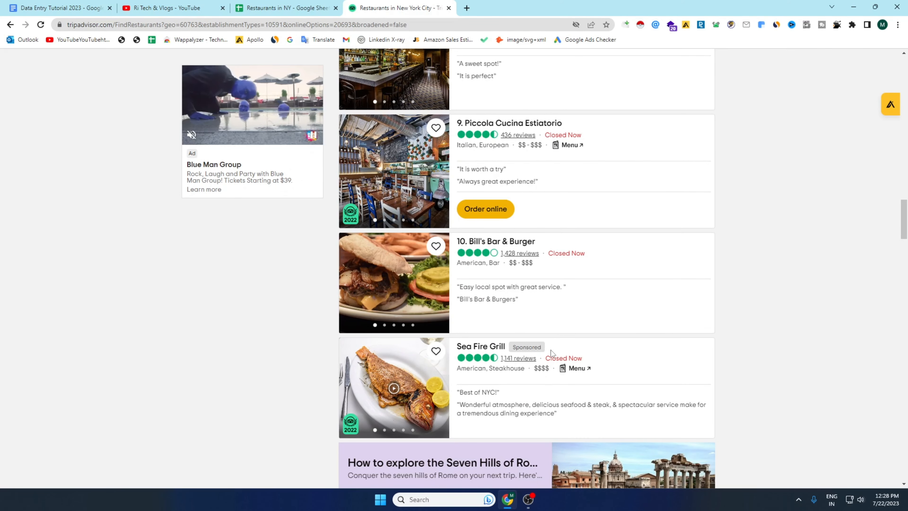
scroll(551, 350, down, 4)
scroll(529, 283, down, 4)
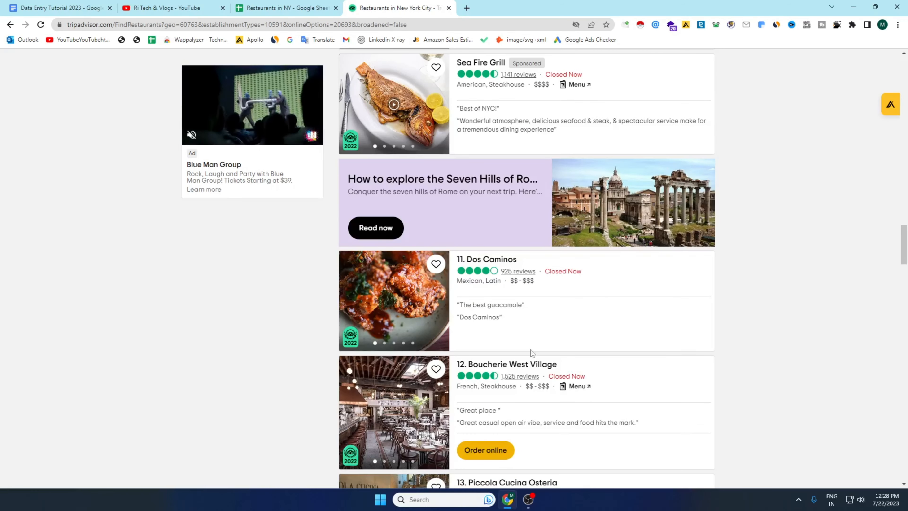
scroll(531, 343, down, 5)
scroll(529, 355, up, 20)
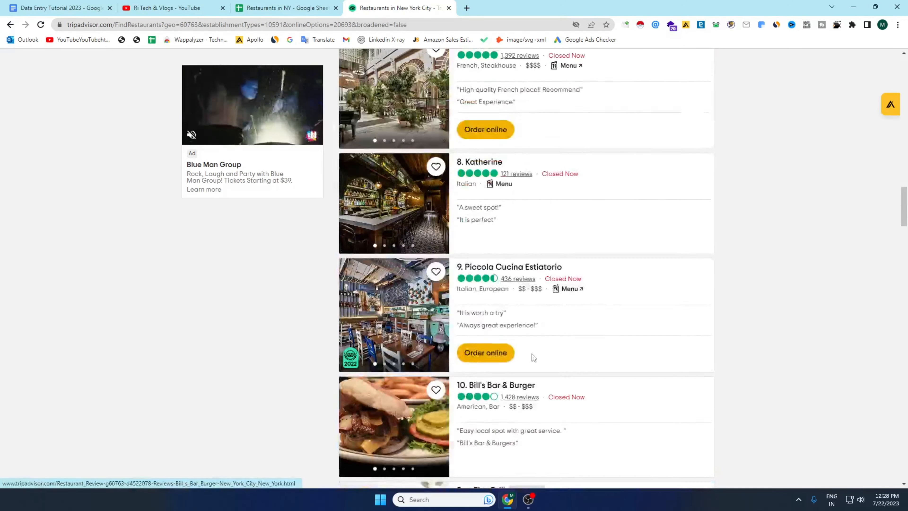
scroll(533, 351, up, 15)
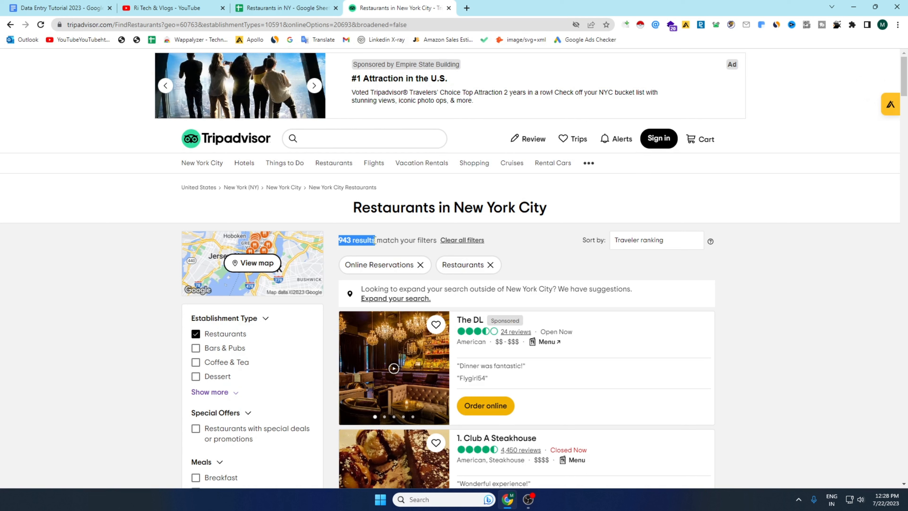
click(339, 245)
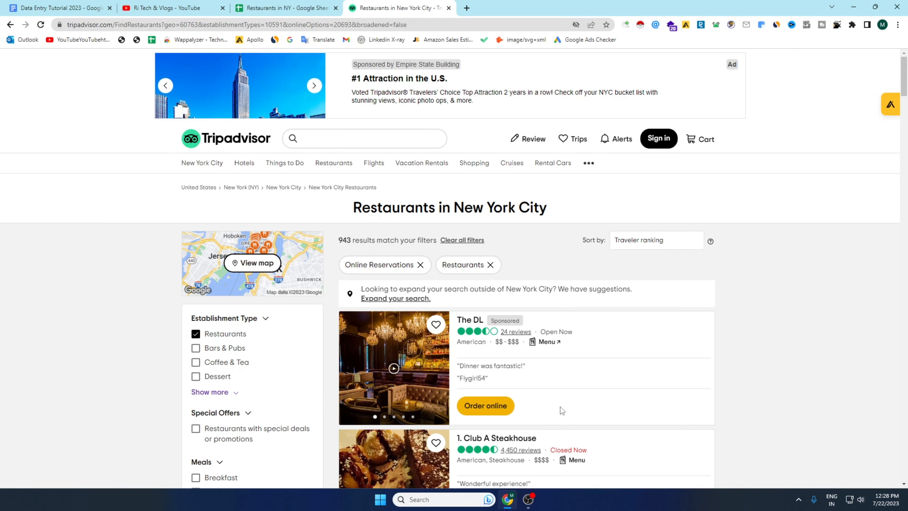
- Open the Club A Steakhouse listing in a new browser tab and bring it into view
scroll(560, 407, down, 4)
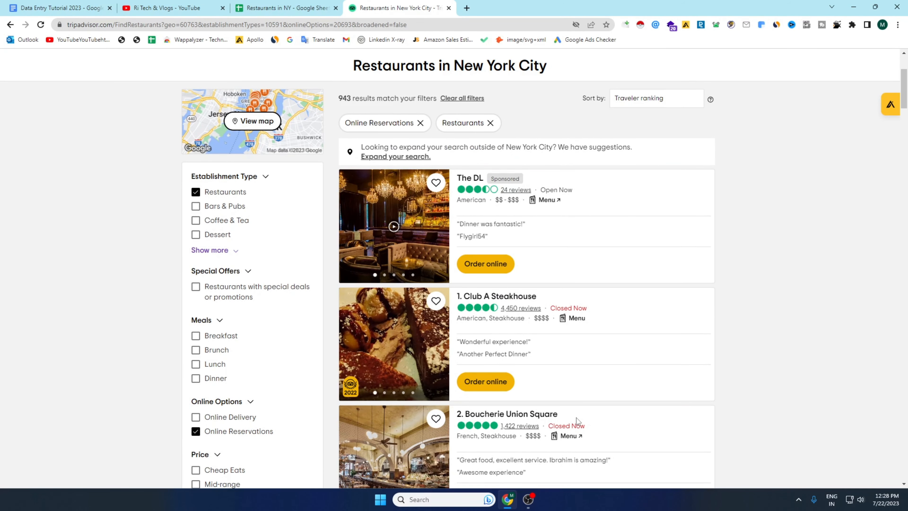
scroll(576, 417, up, 4)
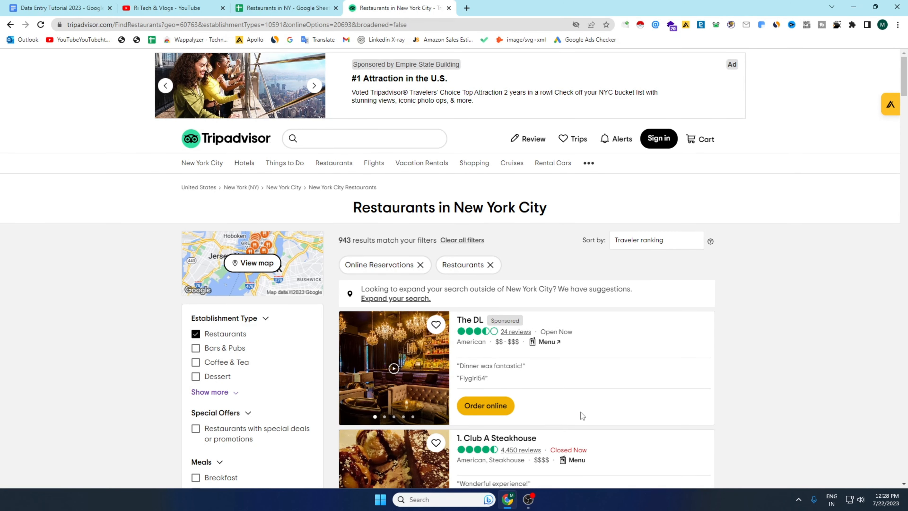
scroll(580, 410, down, 3)
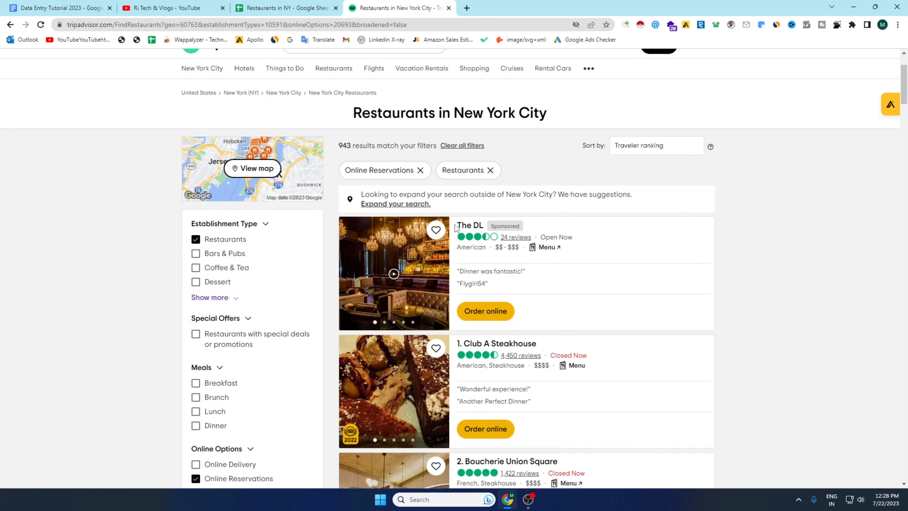
scroll(459, 272, down, 5)
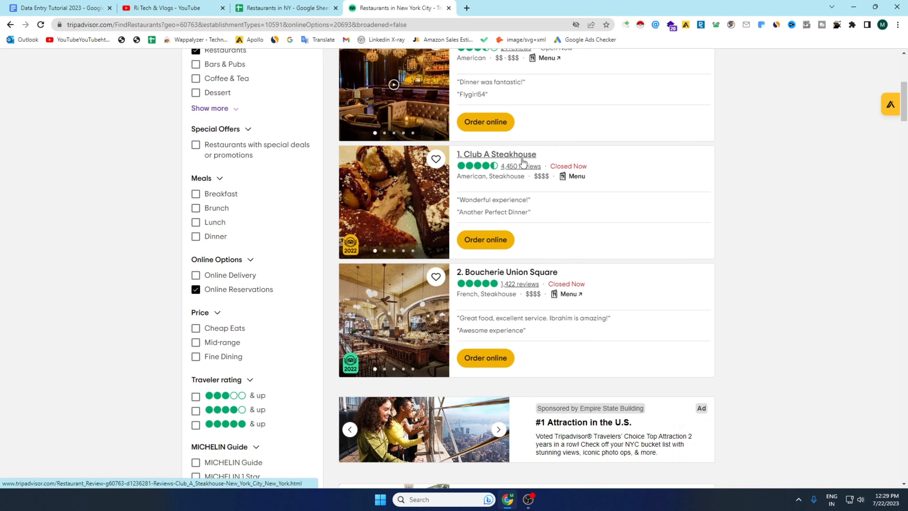
right_click(512, 158)
click(554, 165)
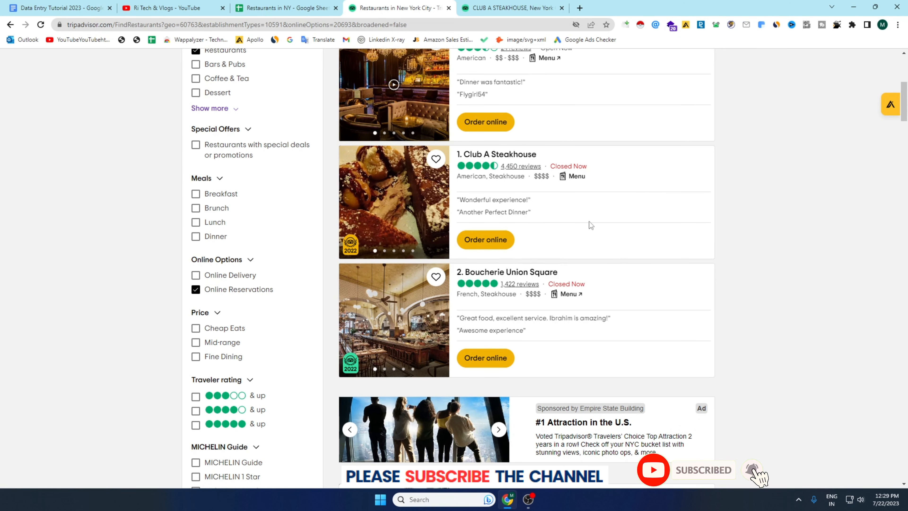
click(514, 8)
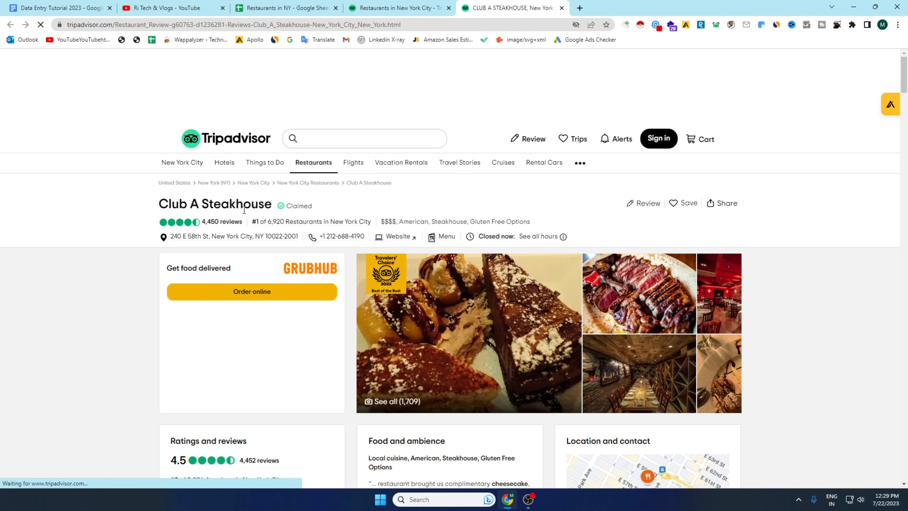
- Copy the name Club A Steakhouse from its listing into cell A2 of the Restaurants in NY sheet
triple_click(178, 203)
right_click(179, 202)
click(197, 208)
click(296, 10)
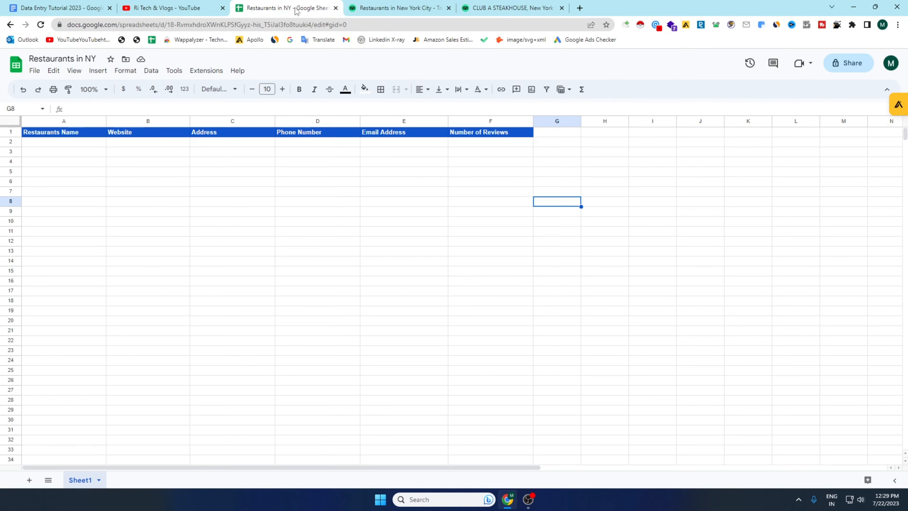
click(62, 145)
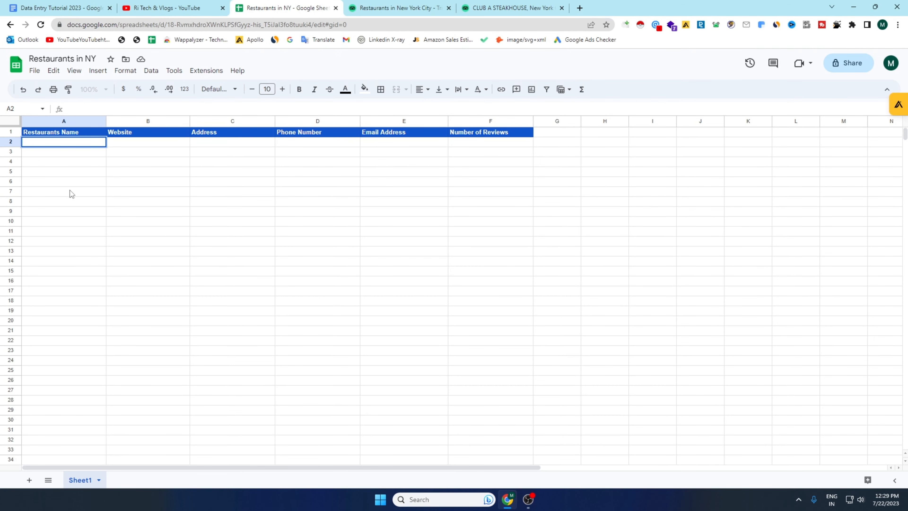
right_click(52, 147)
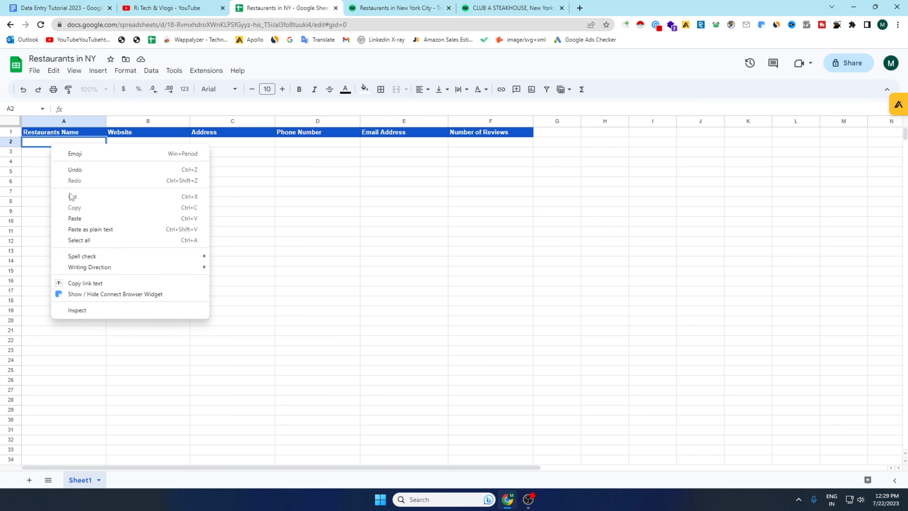
click(69, 219)
click(70, 225)
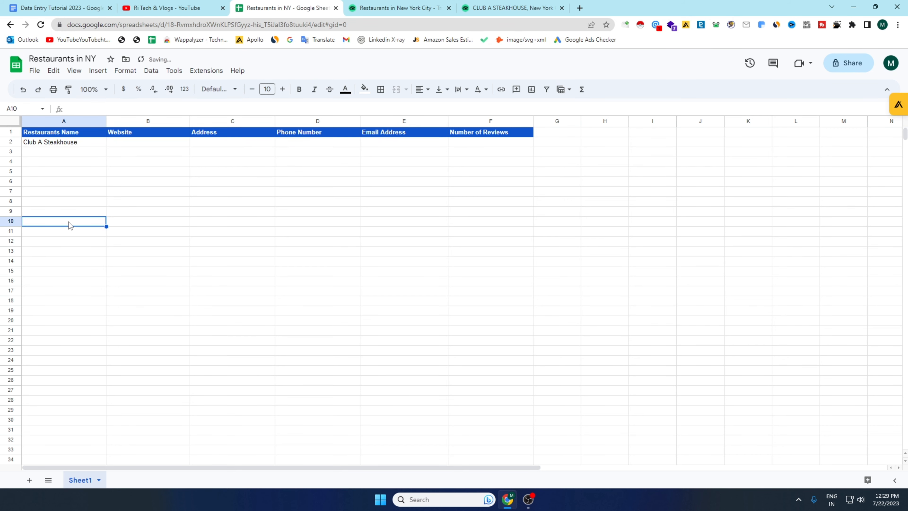
- Copy the restaurant's street address from the Club A Steakhouse Tripadvisor listing into cell C2 of the Restaurants in NY sheet
click(485, 11)
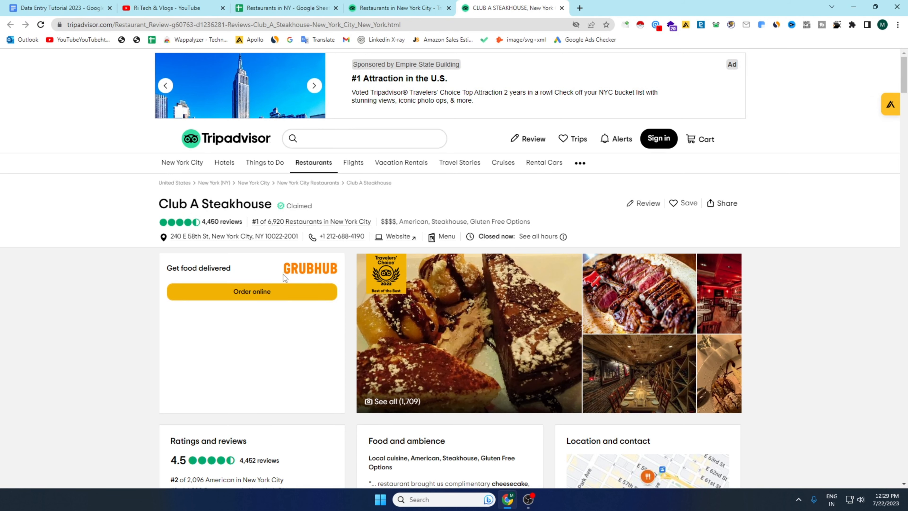
drag(302, 239, 178, 247)
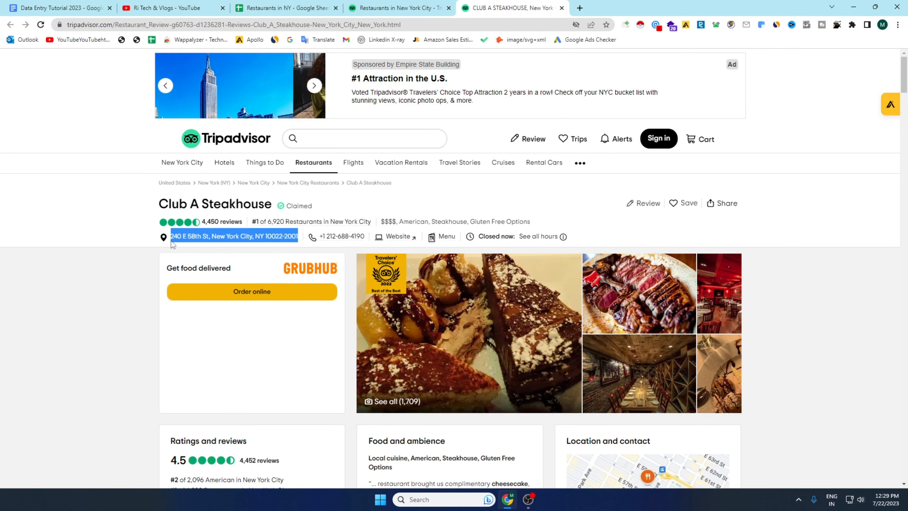
right_click(199, 237)
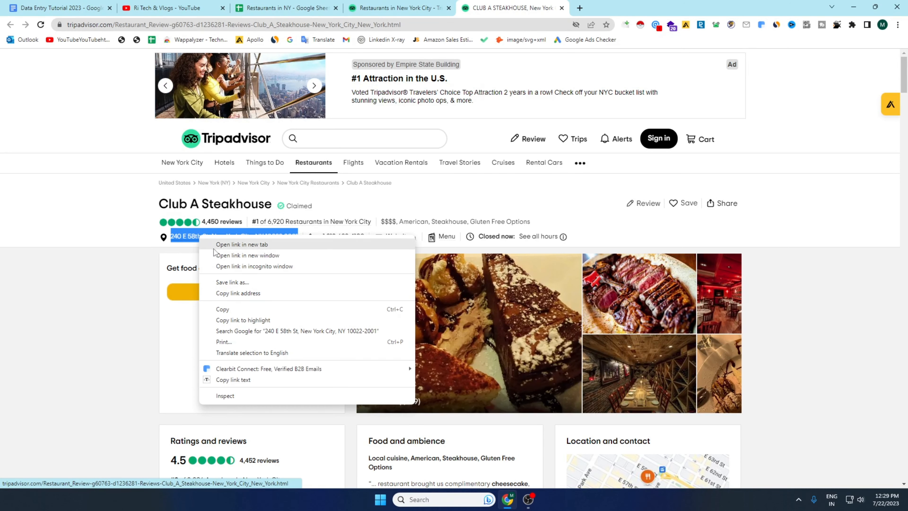
click(223, 308)
click(129, 265)
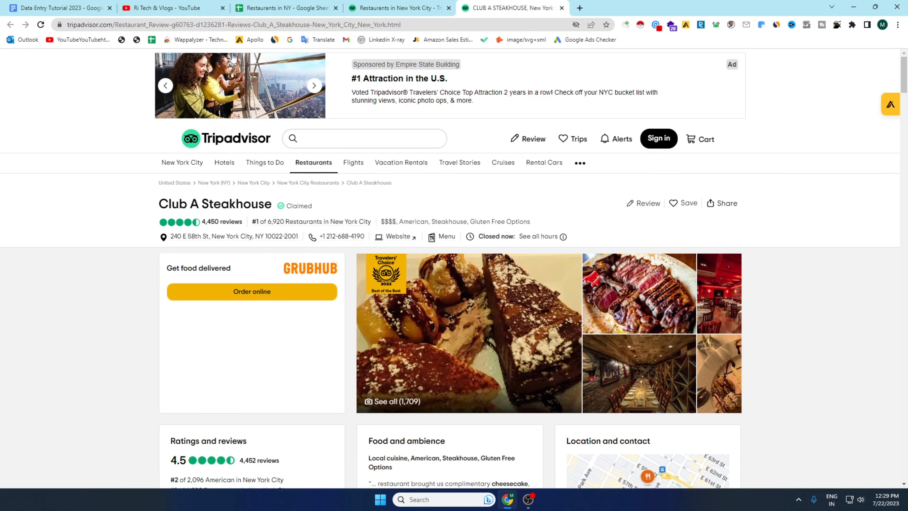
click(285, 8)
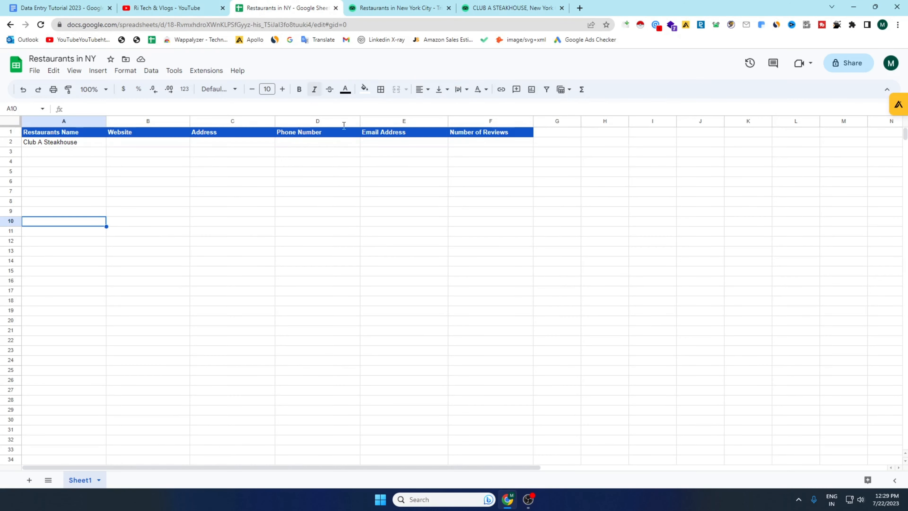
double_click(218, 143)
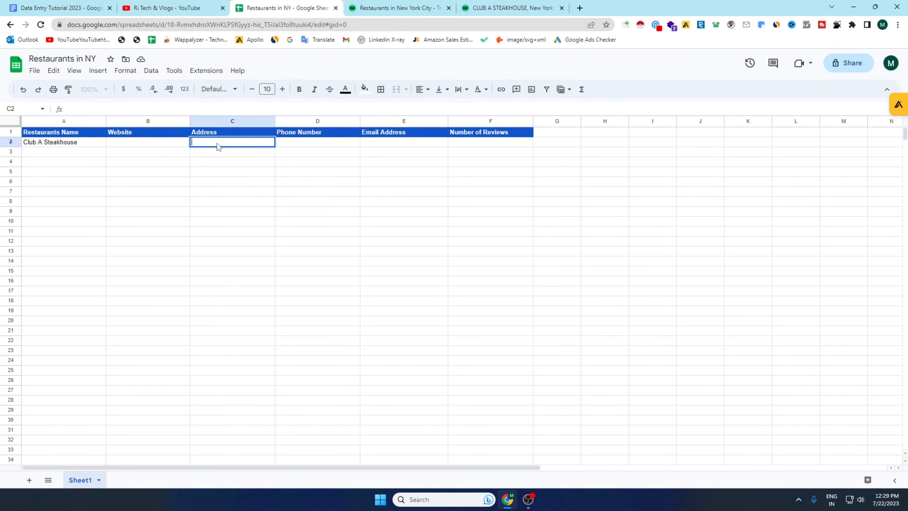
right_click(218, 144)
click(239, 218)
click(194, 204)
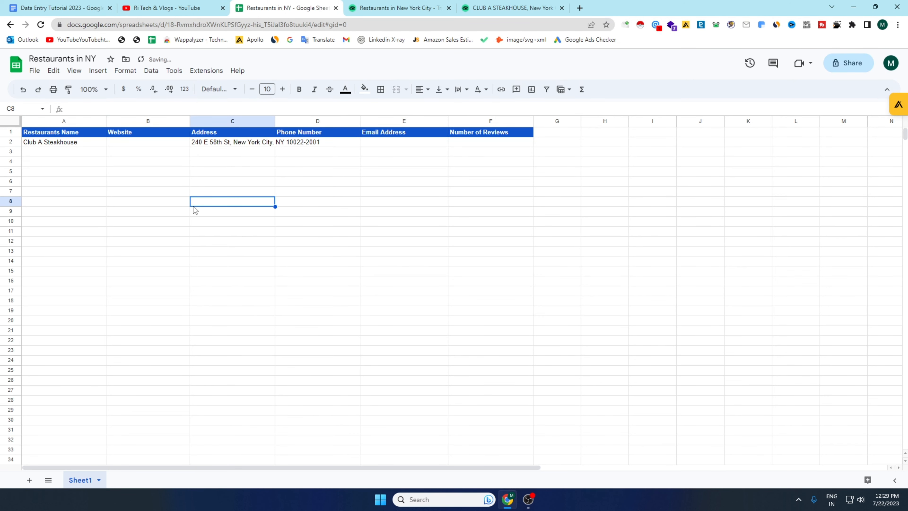
- Copy the restaurant's phone number, without the country code, from the Tripadvisor listing into cell D2 of the sheet
click(482, 9)
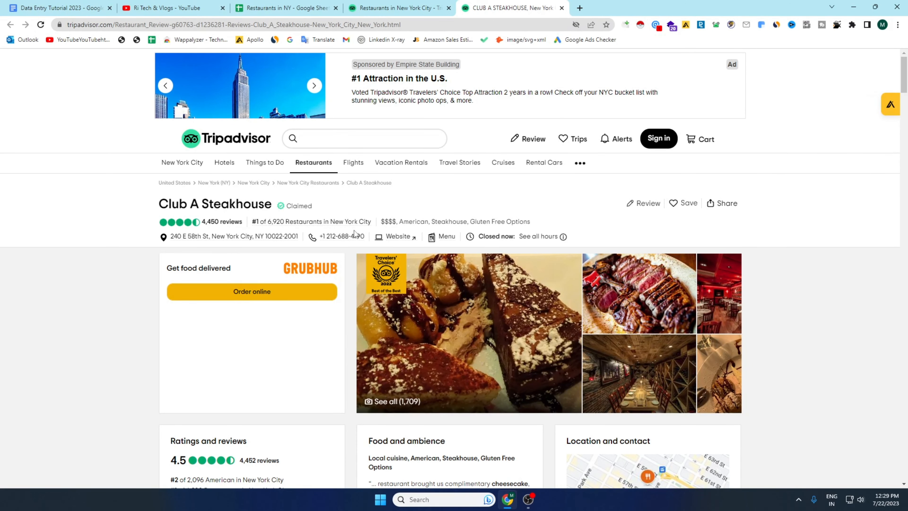
drag(366, 237, 326, 238)
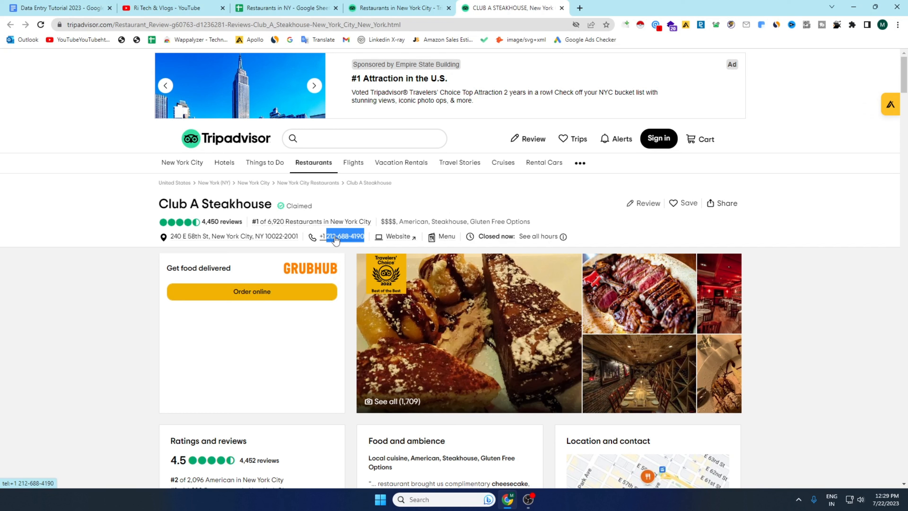
right_click(335, 239)
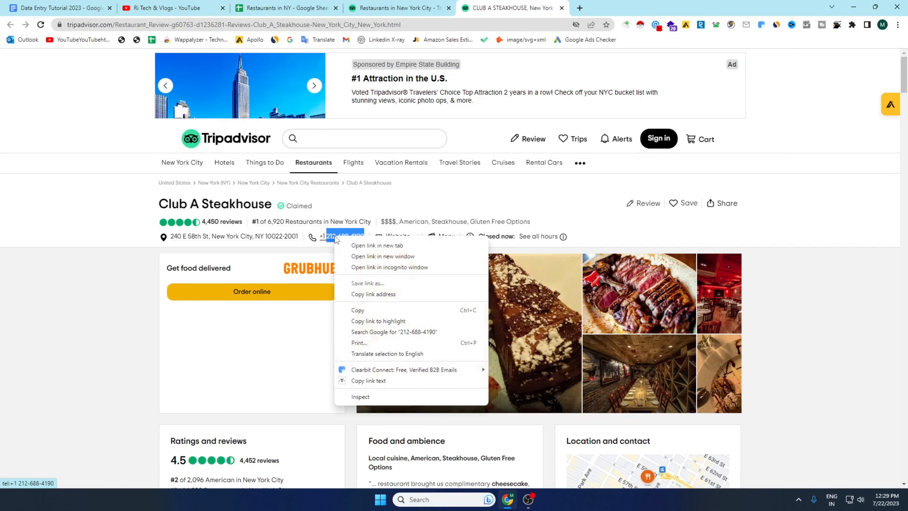
click(353, 309)
click(262, 6)
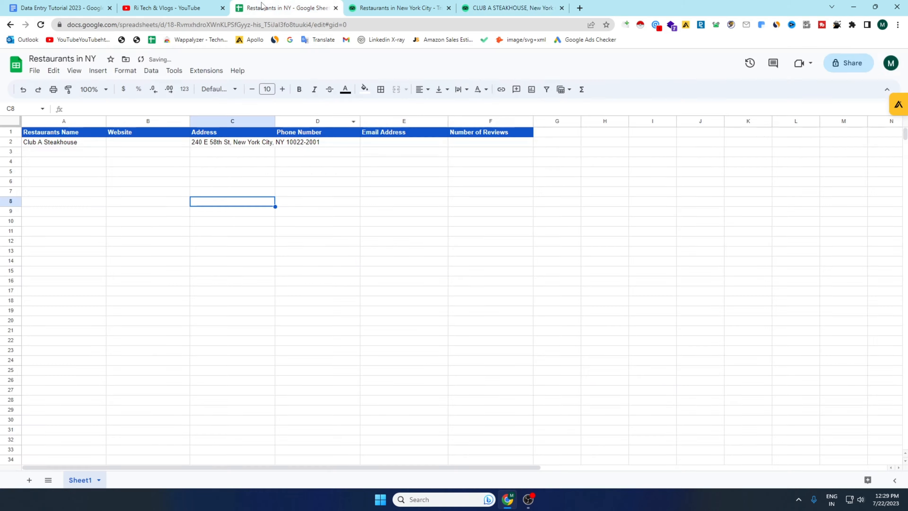
click(332, 143)
double_click(330, 143)
right_click(329, 144)
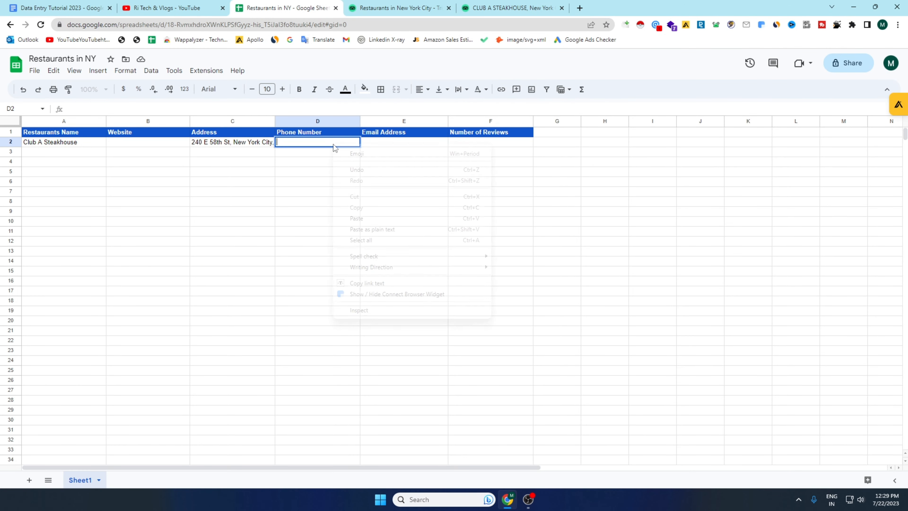
click(353, 210)
click(323, 210)
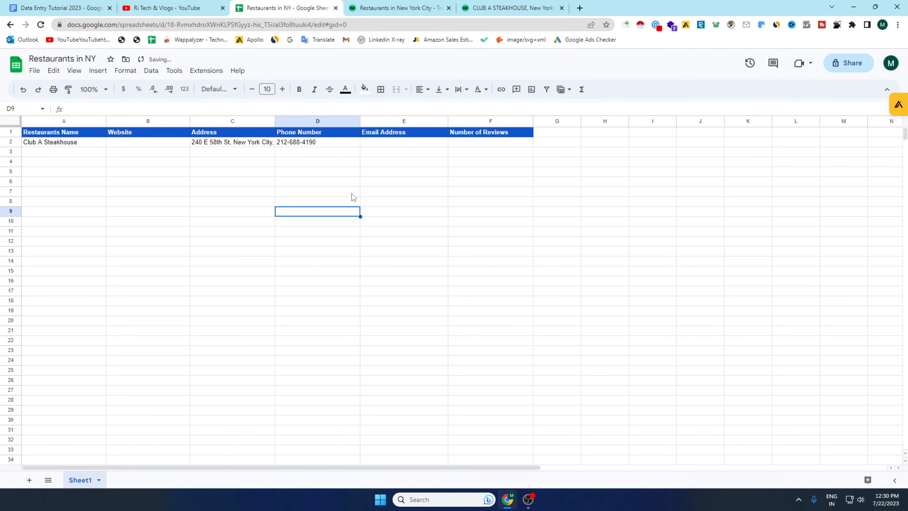
click(512, 7)
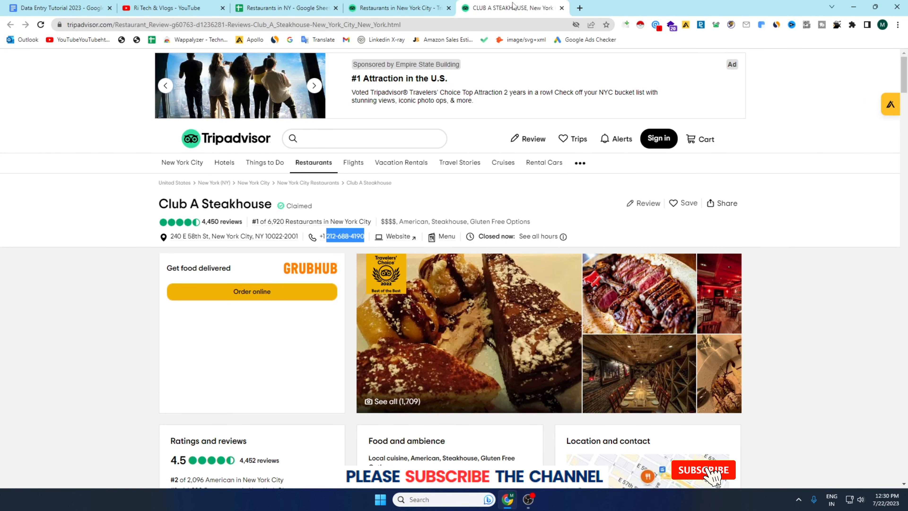
click(284, 8)
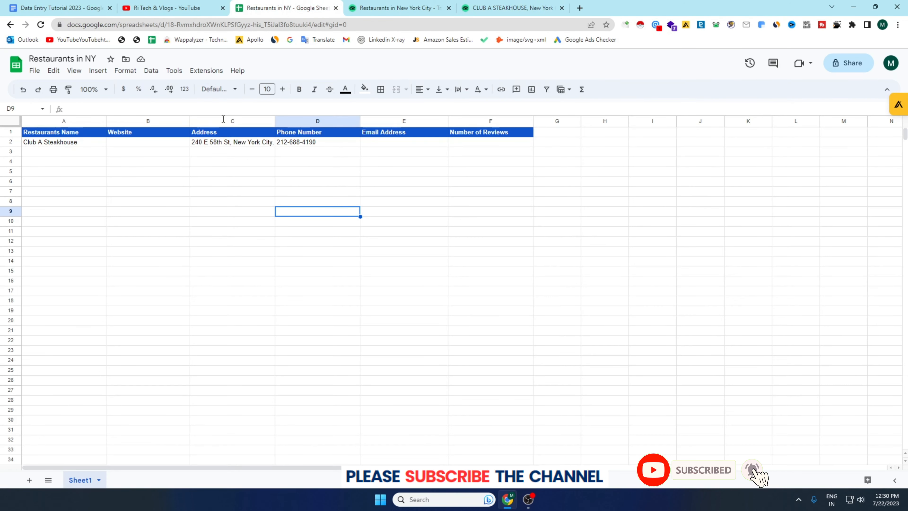
click(387, 152)
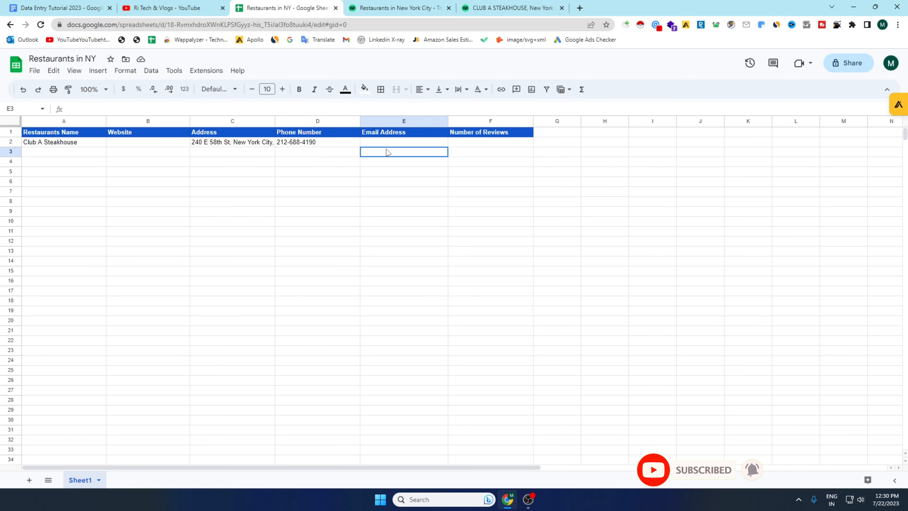
click(458, 144)
click(176, 144)
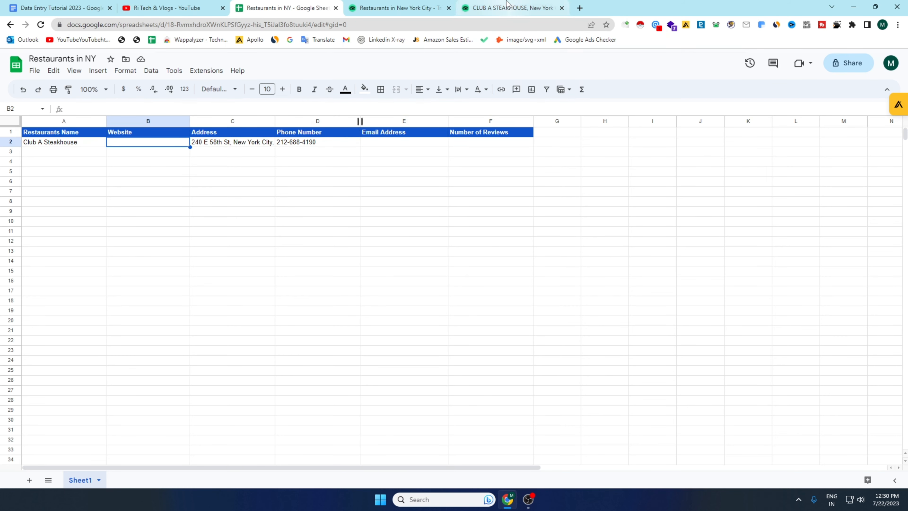
- Copy the review count 4,450 from the Club A Steakhouse listing into cell F2 under Number of Reviews
click(511, 8)
click(123, 277)
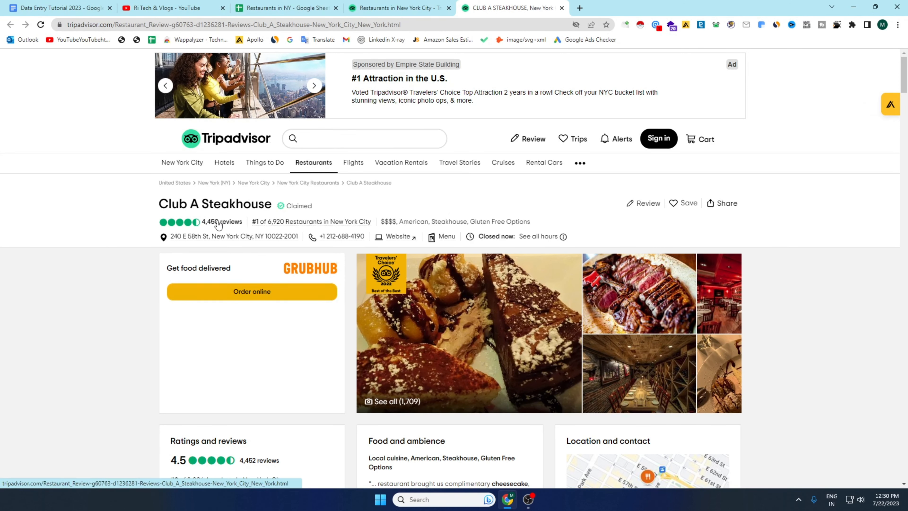
drag(201, 223, 219, 223)
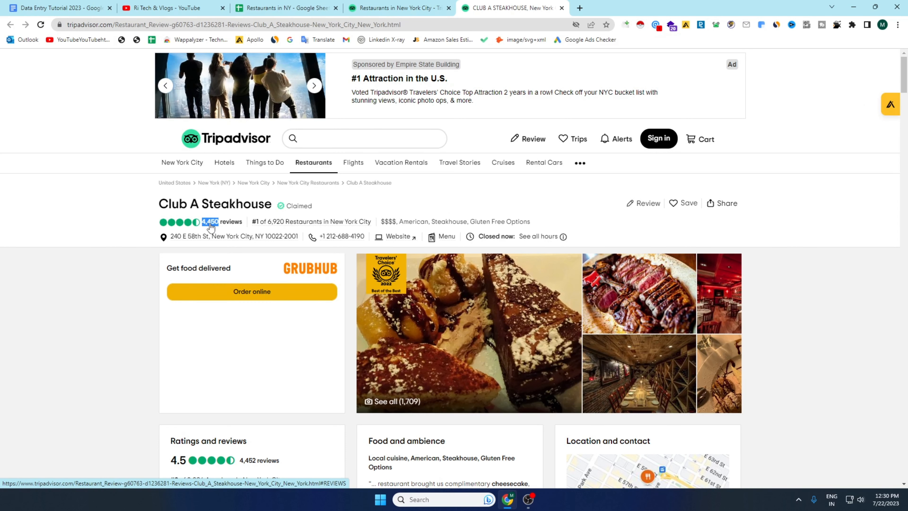
right_click(210, 225)
click(233, 299)
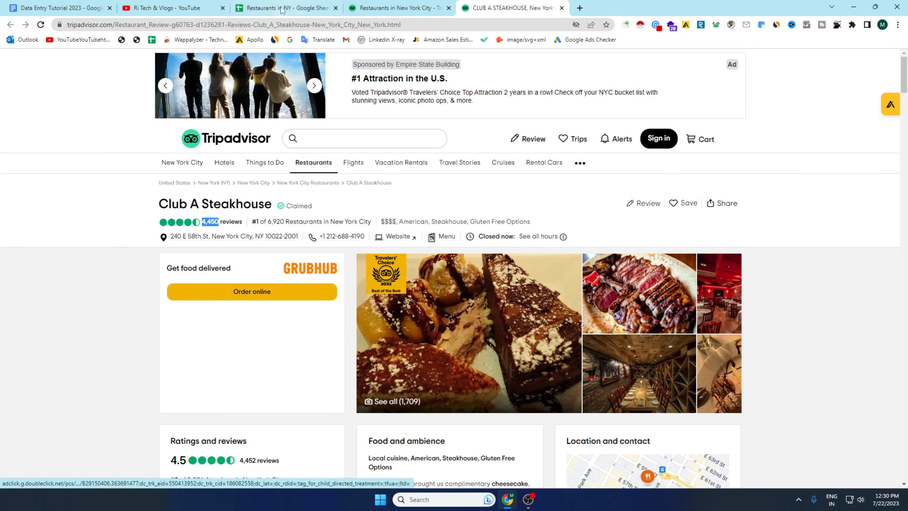
click(280, 8)
click(467, 145)
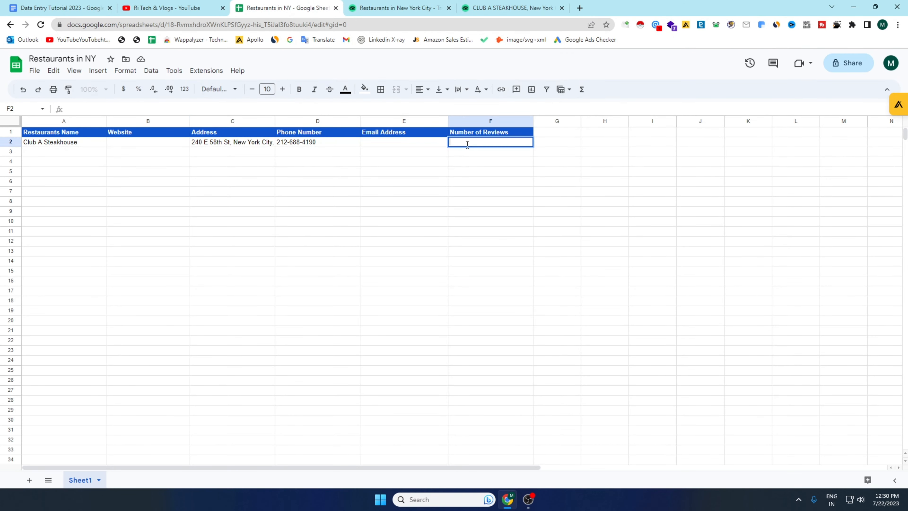
right_click(468, 145)
click(491, 217)
click(408, 195)
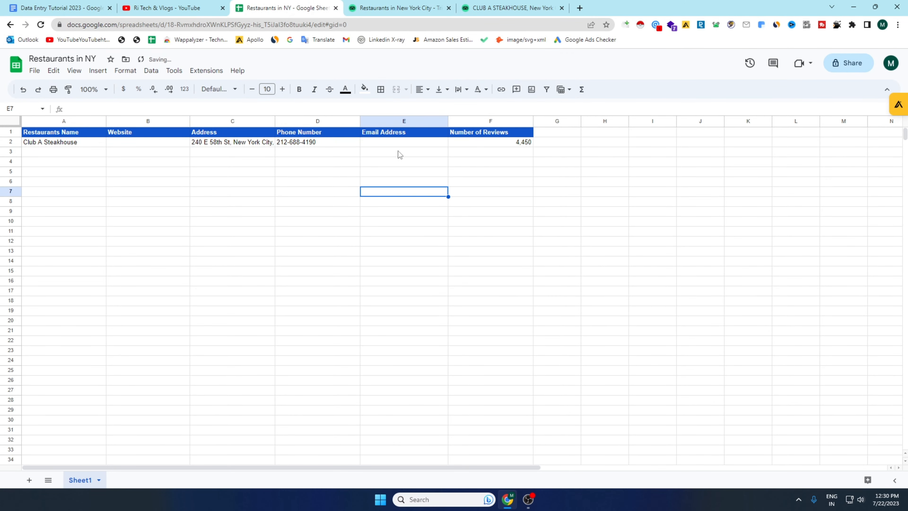
- Check the Tripadvisor listing for an email address and open the restaurant's own website in a new browser tab
click(395, 146)
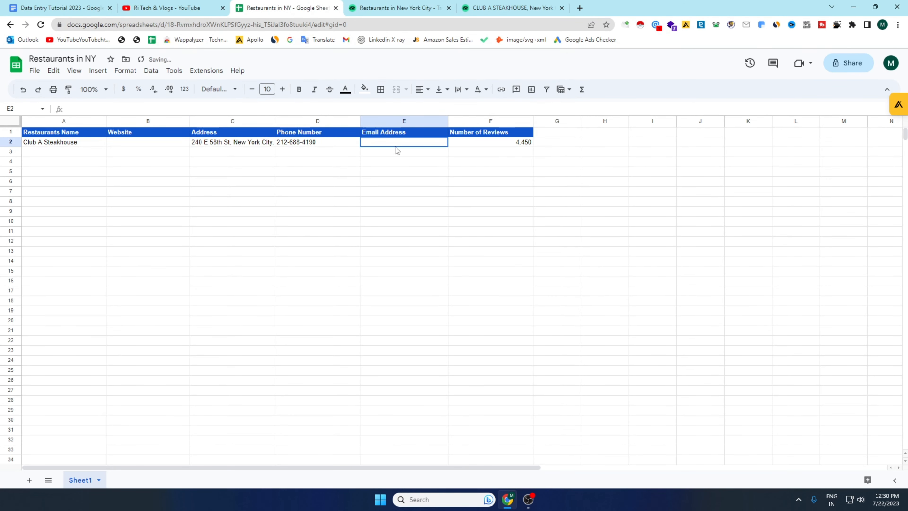
click(484, 7)
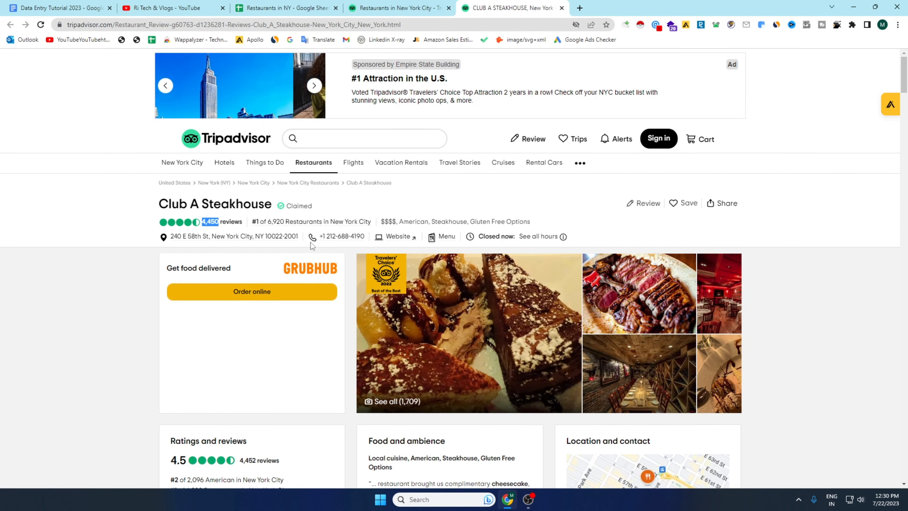
scroll(293, 294, down, 6)
scroll(293, 293, up, 8)
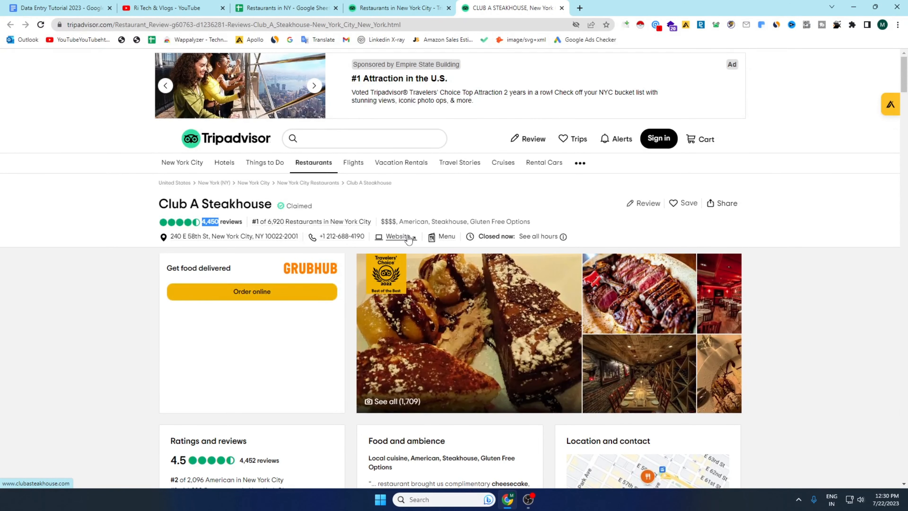
right_click(394, 240)
click(417, 246)
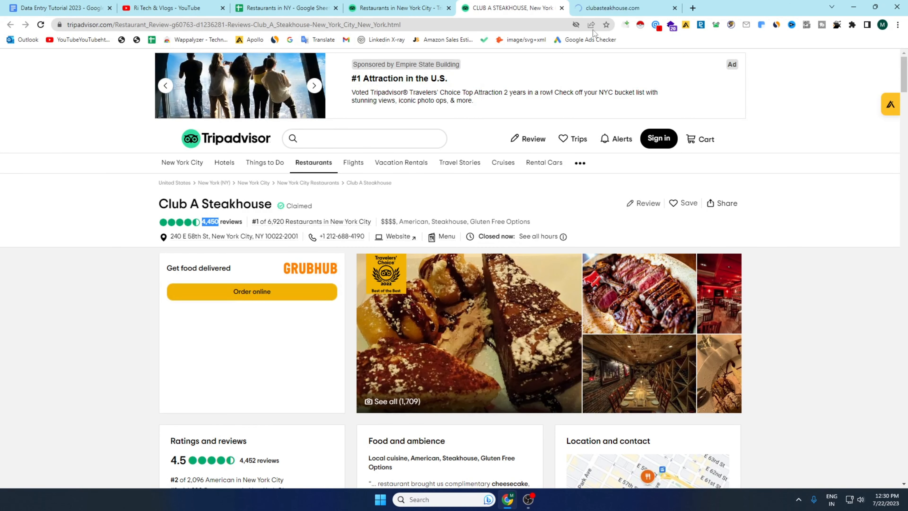
click(616, 9)
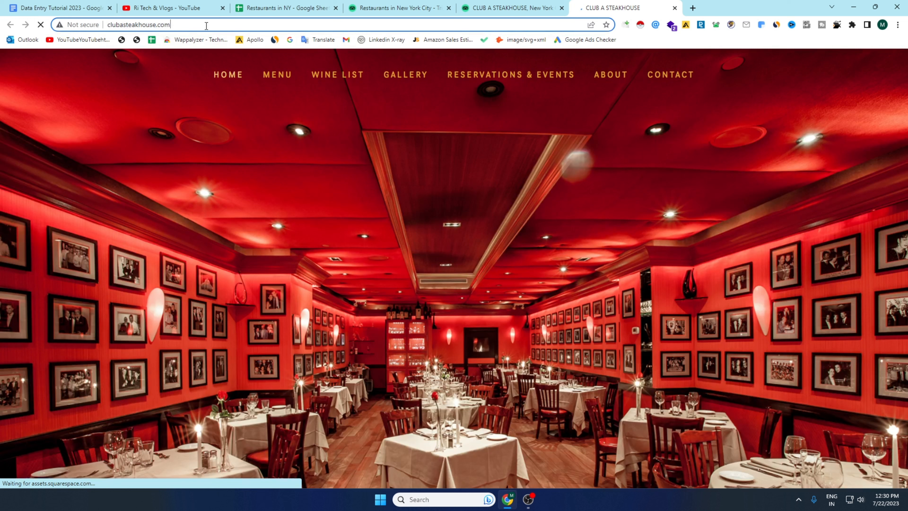
drag(231, 22, 109, 39)
right_click(139, 29)
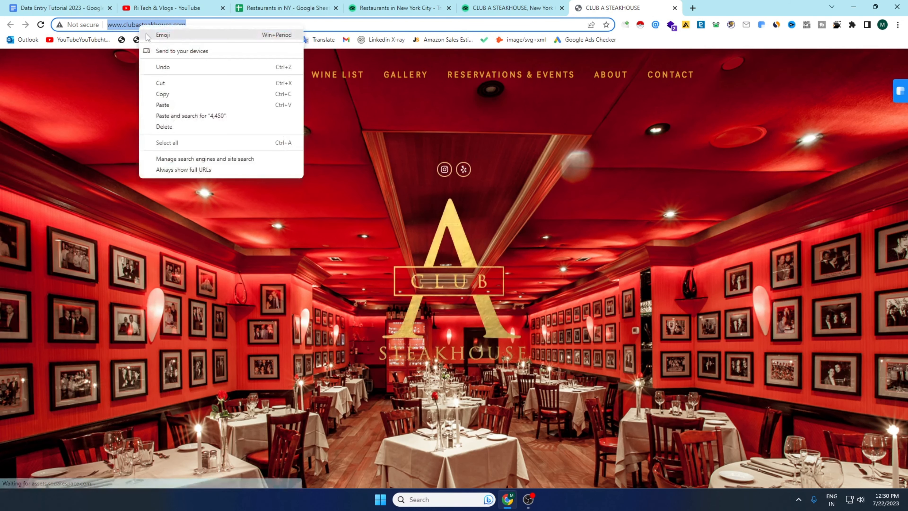
click(167, 89)
click(260, 5)
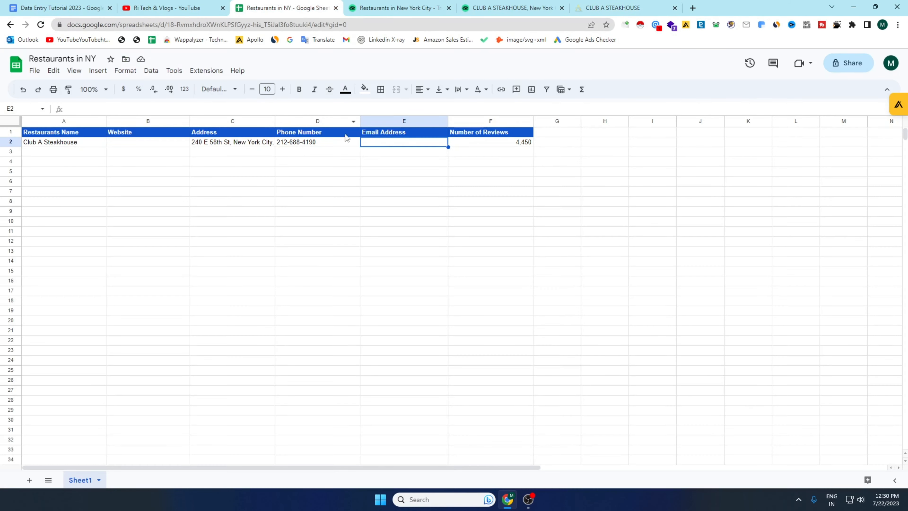
double_click(171, 145)
right_click(170, 145)
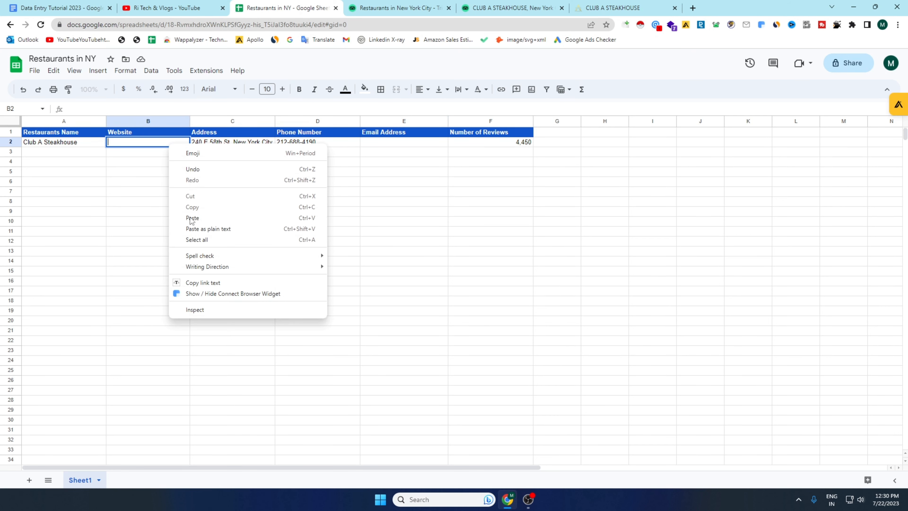
click(192, 218)
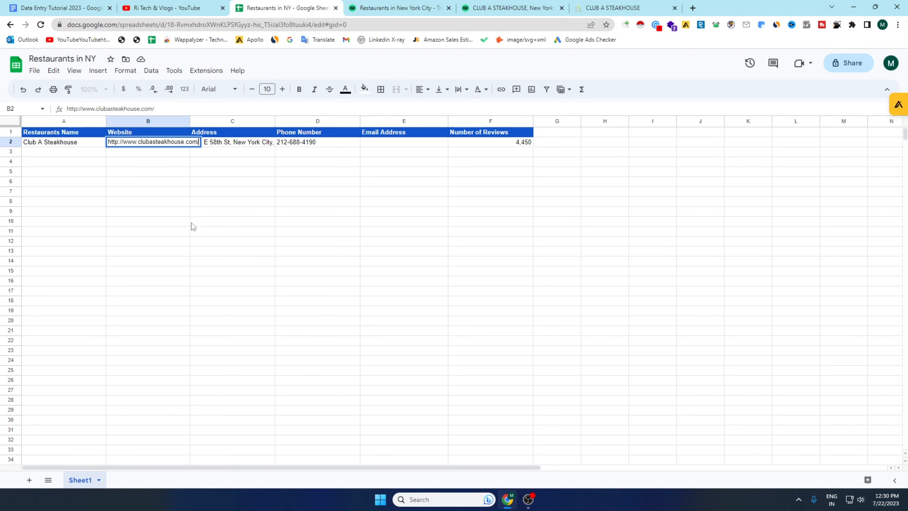
click(395, 142)
- Copy the email address from the contact page of the Club A Steakhouse website into cell E2 of the sheet
click(609, 7)
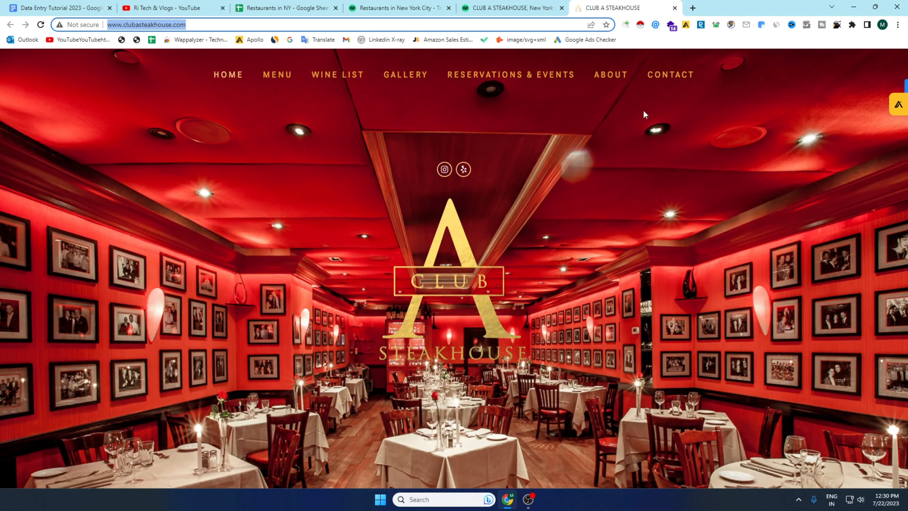
click(658, 79)
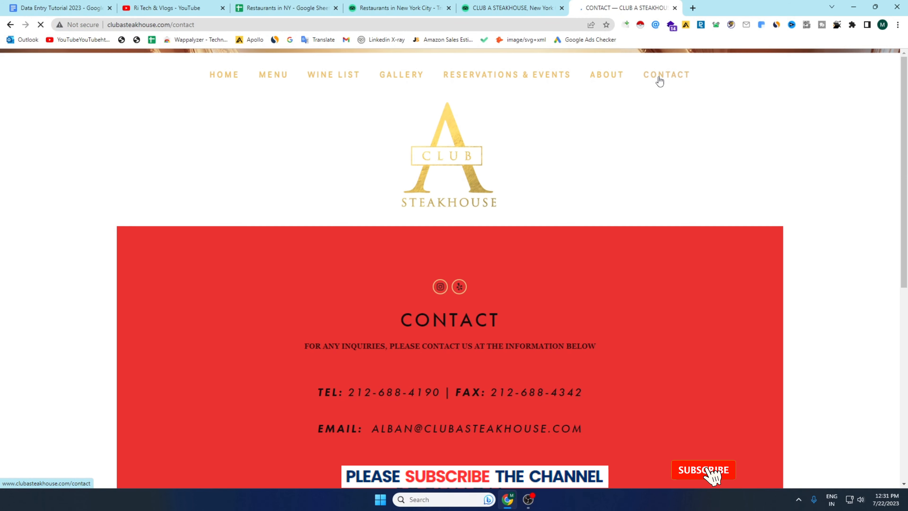
scroll(479, 325, down, 5)
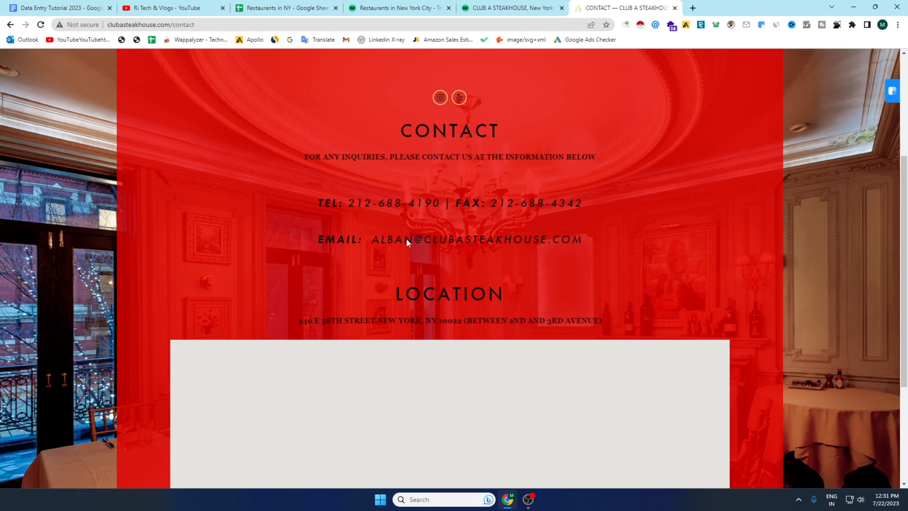
drag(369, 240, 586, 240)
right_click(437, 243)
click(464, 317)
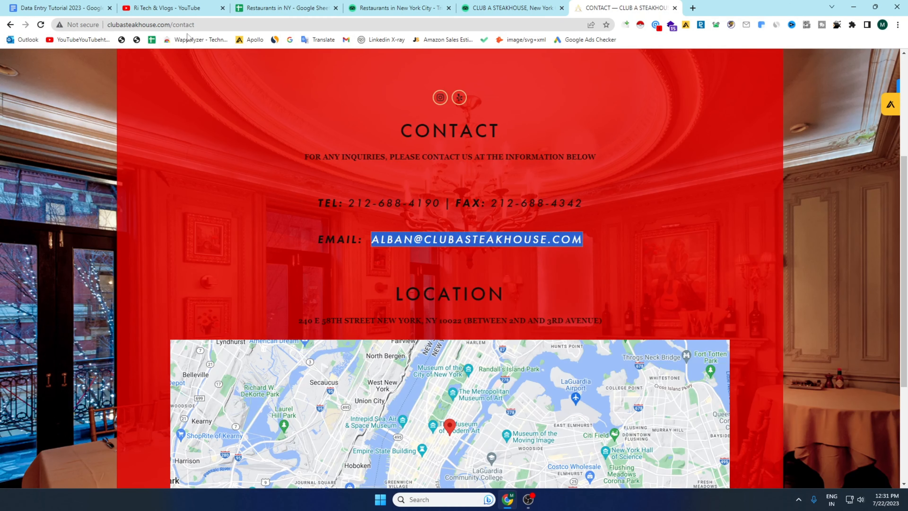
click(260, 7)
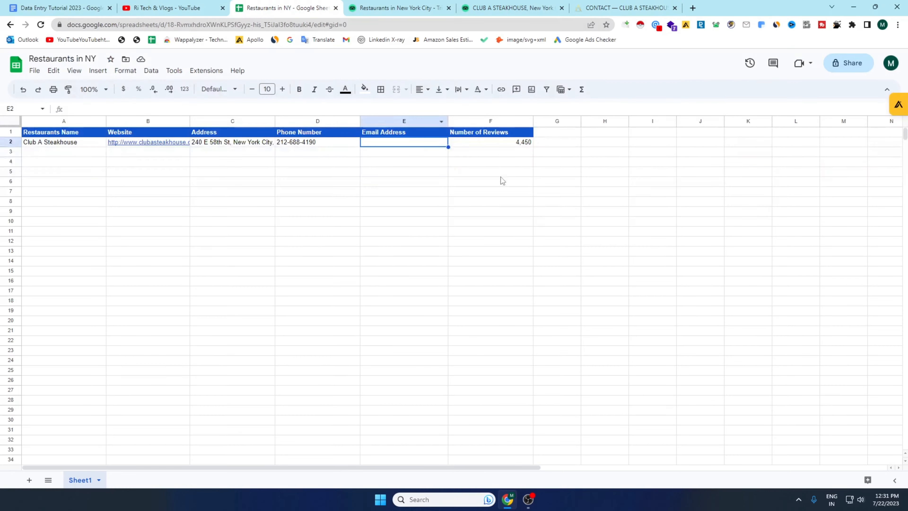
right_click(428, 143)
click(449, 217)
click(375, 214)
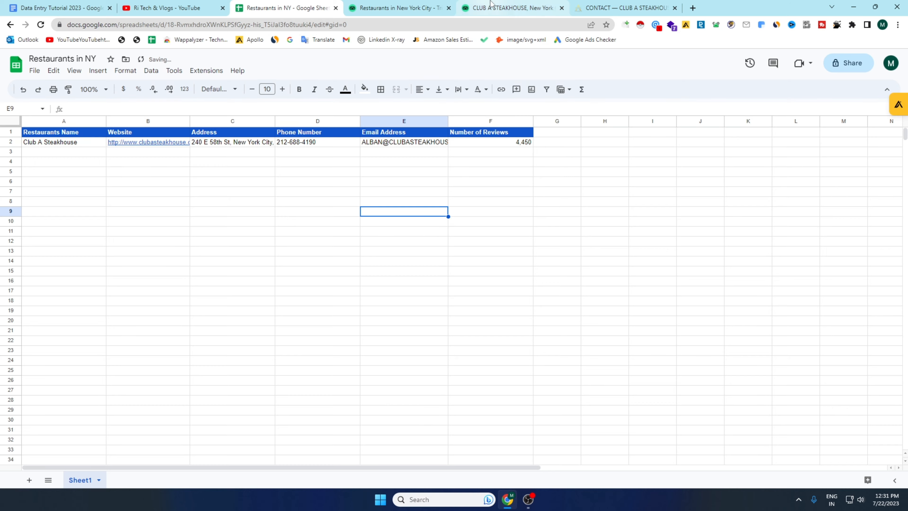
- Close the two Club A Steakhouse pages and open the Boucherie Union Square listing from the Tripadvisor results in a new browser tab
click(539, 8)
click(561, 9)
click(569, 8)
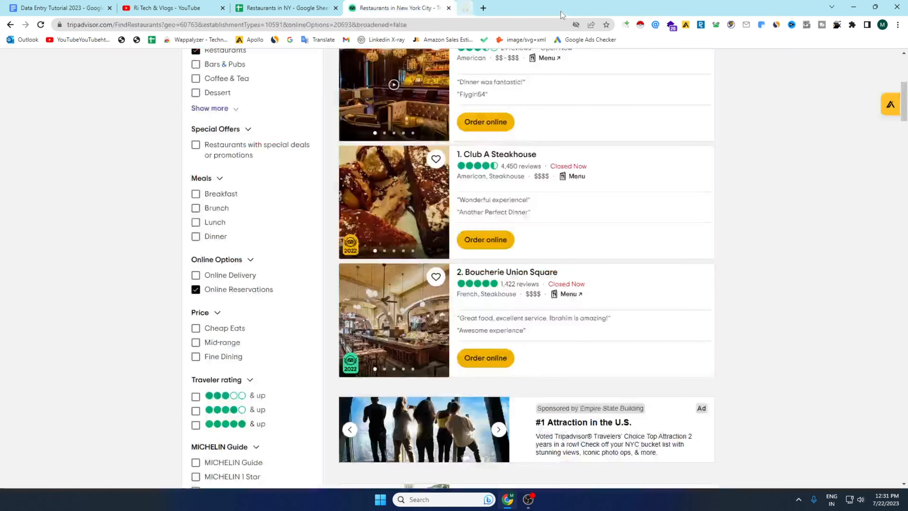
scroll(559, 128, down, 1)
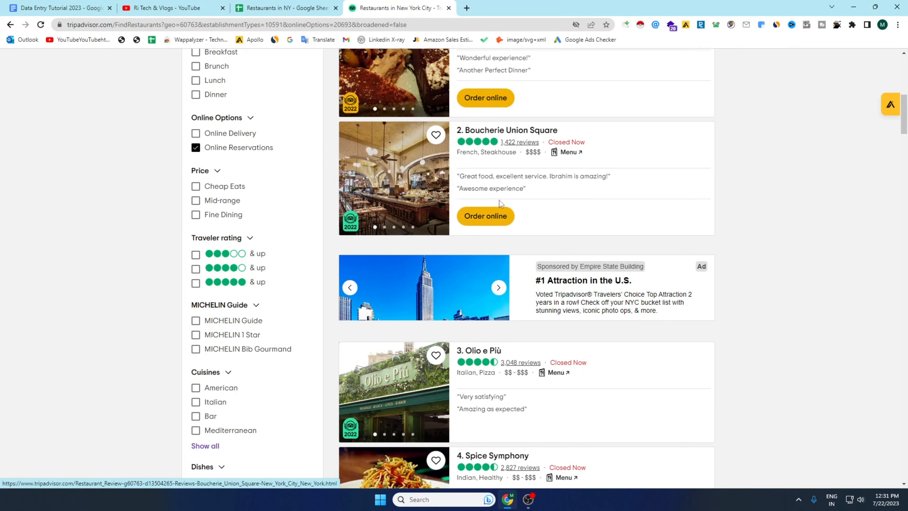
right_click(506, 135)
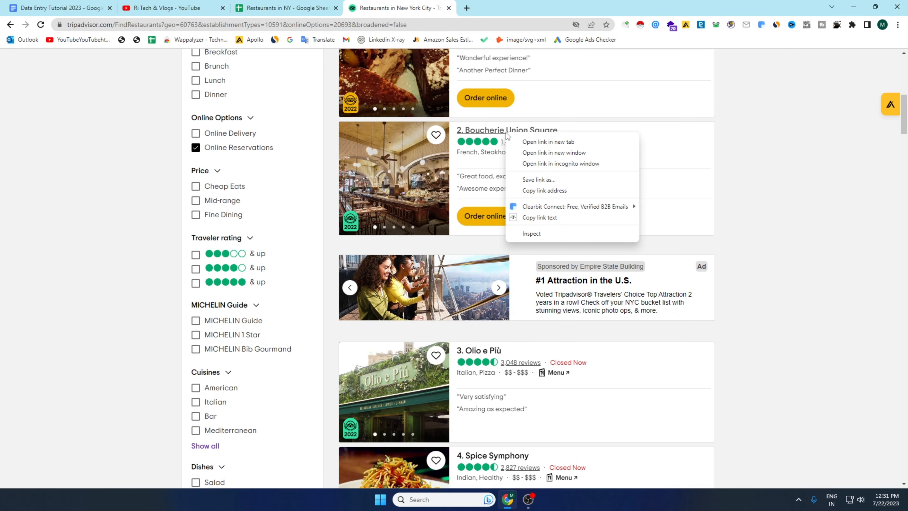
click(536, 142)
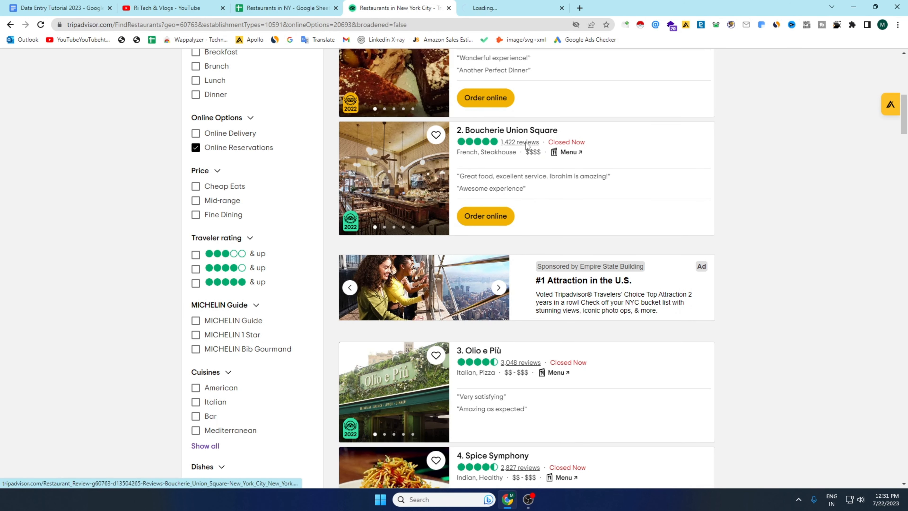
click(489, 5)
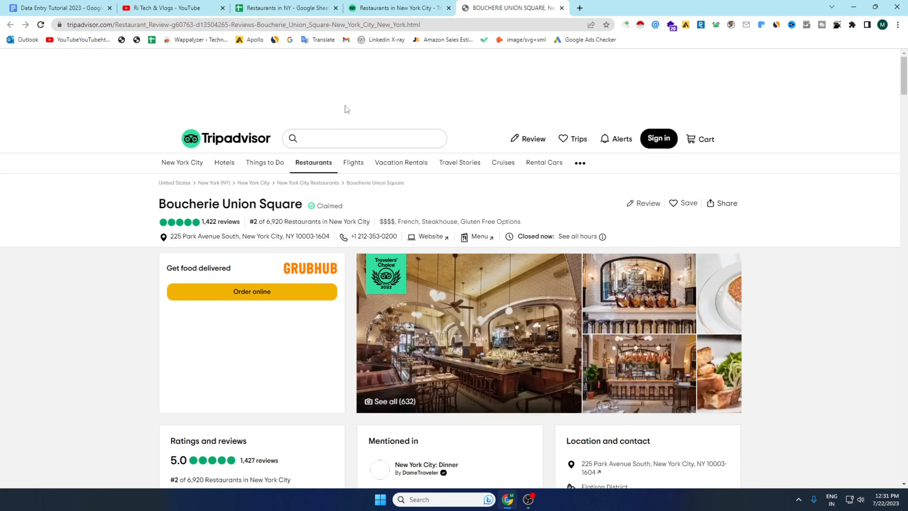
- Copy the name Boucherie Union Square from the listing into cell A3 as plain text and remove the trailing line break
drag(306, 203, 159, 204)
right_click(196, 207)
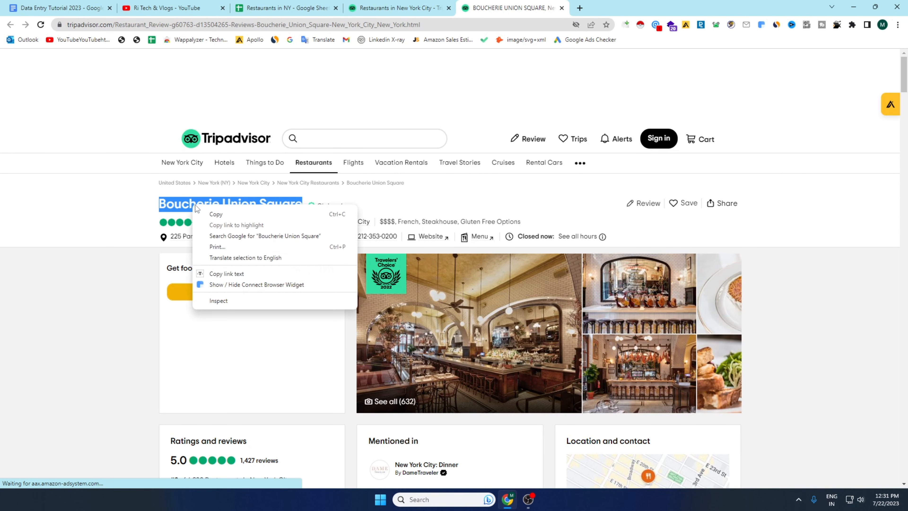
click(218, 214)
click(286, 8)
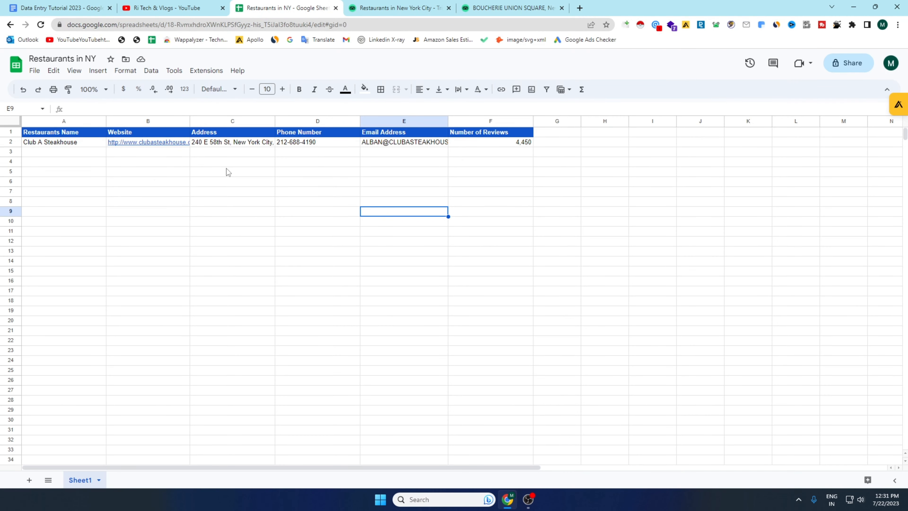
double_click(68, 153)
right_click(68, 154)
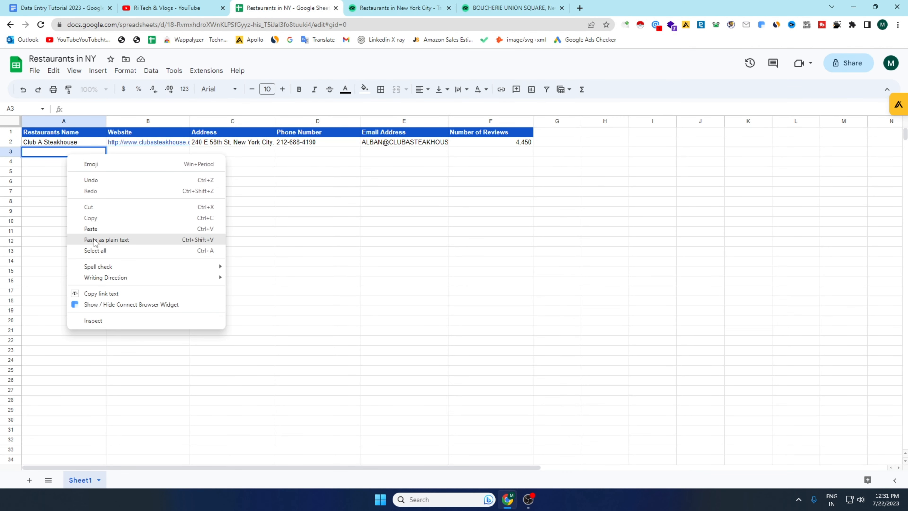
click(92, 239)
click(233, 247)
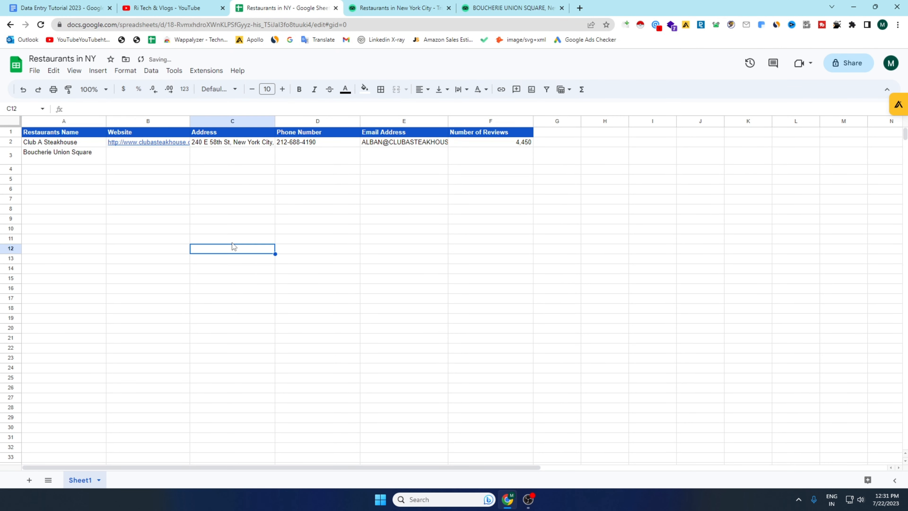
double_click(89, 163)
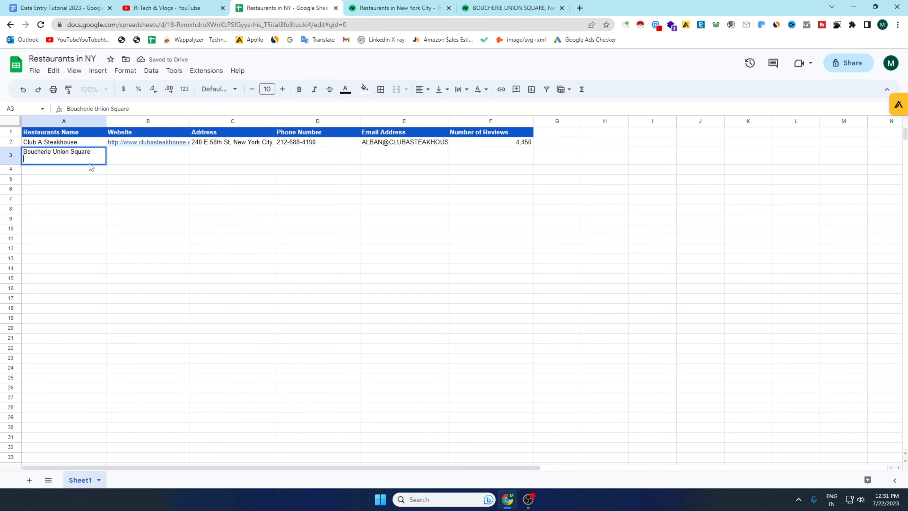
click(110, 222)
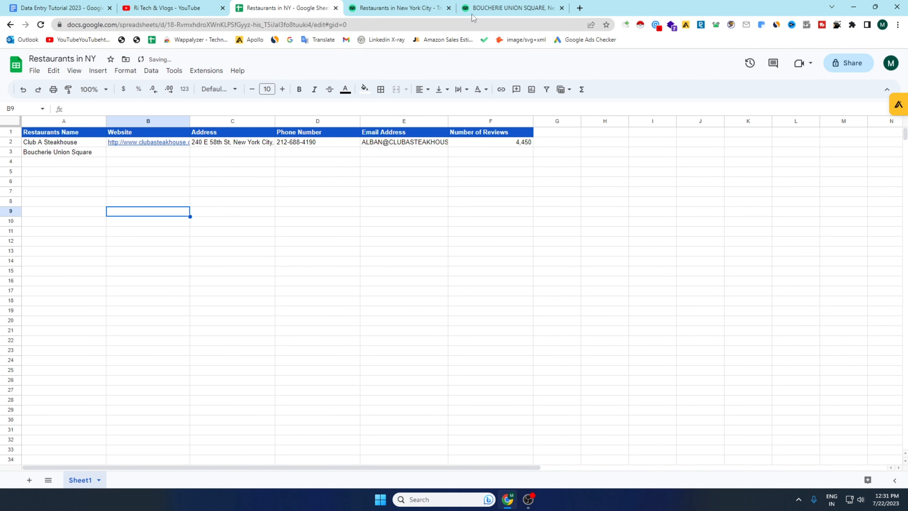
- Copy the Boucherie Union Square street address from the Tripadvisor listing into cell C3 of the sheet
click(475, 7)
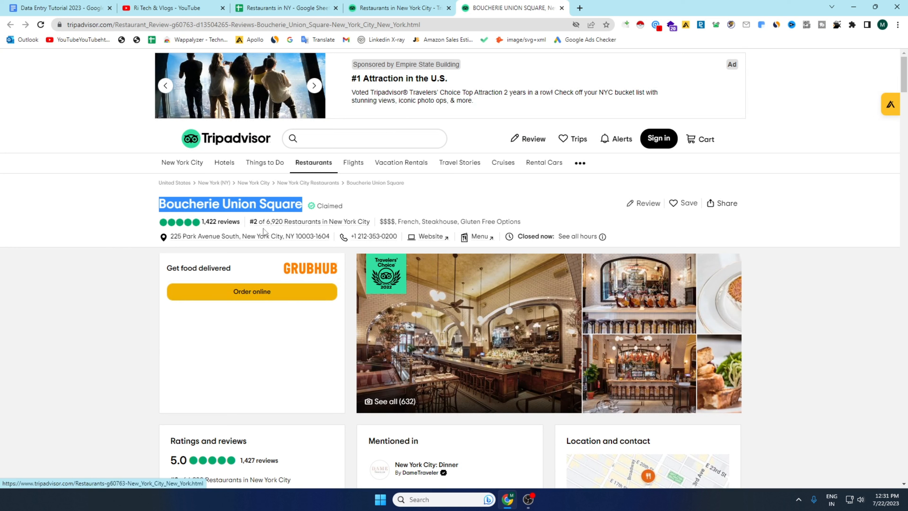
drag(329, 236, 170, 230)
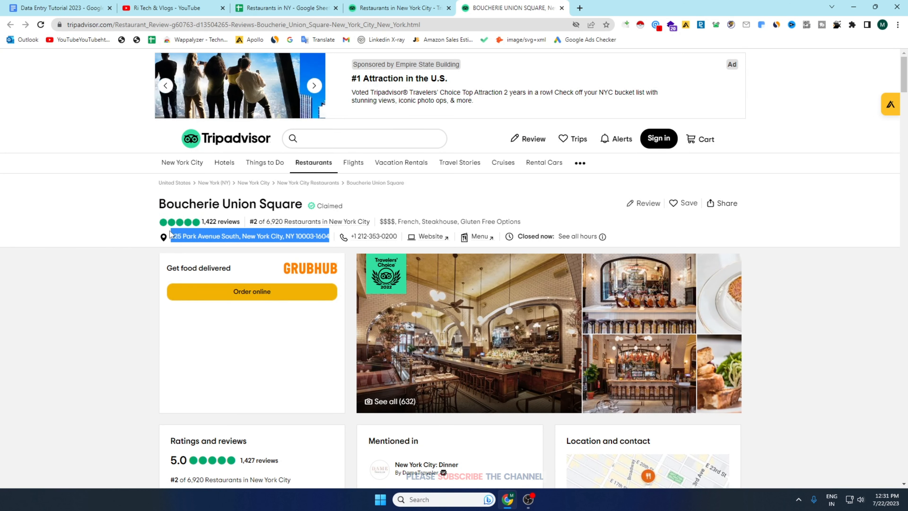
right_click(200, 234)
click(220, 305)
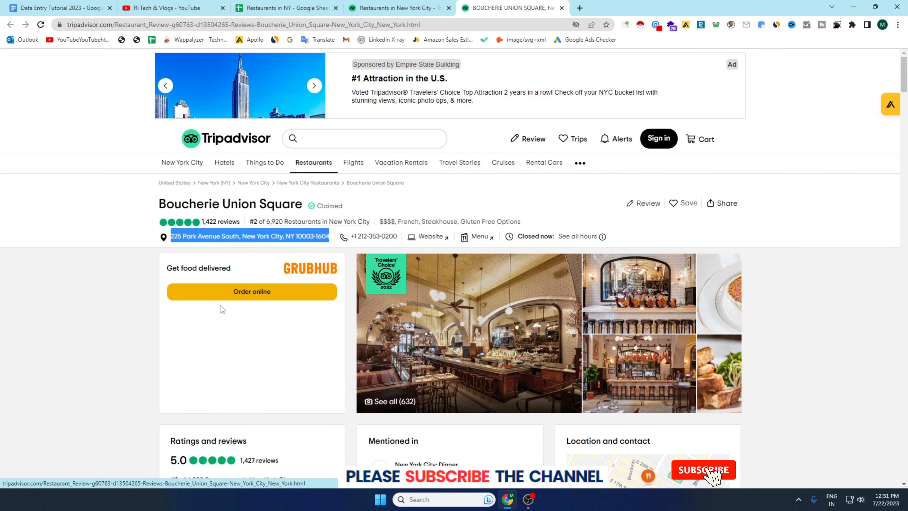
click(285, 8)
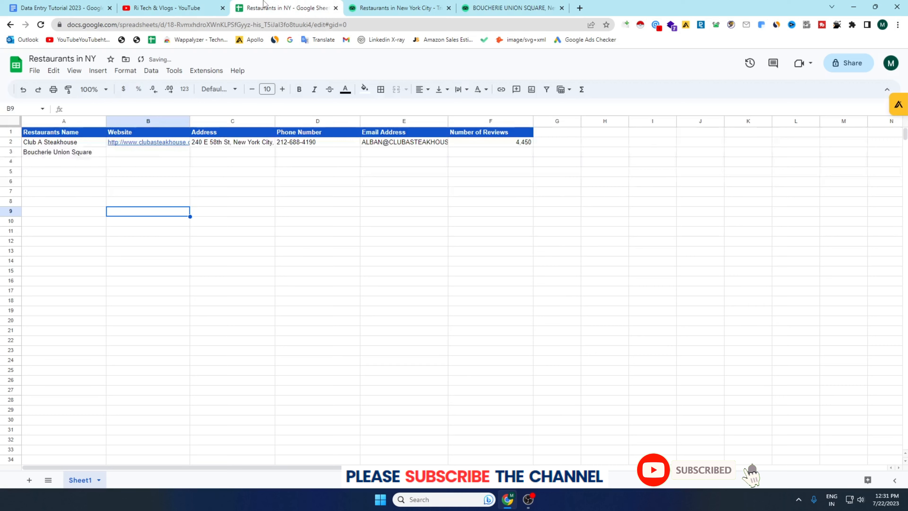
click(239, 155)
right_click(239, 155)
click(265, 225)
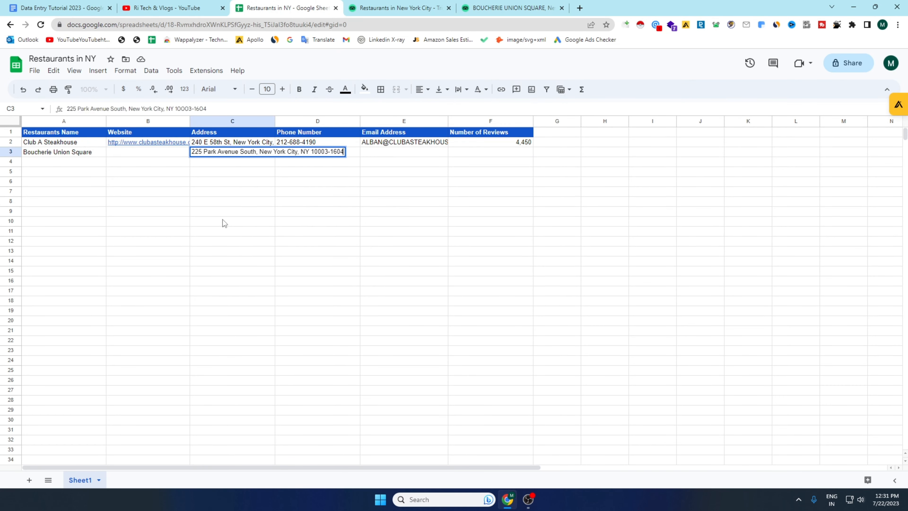
- Copy the Boucherie Union Square phone number, without the country code, from the Tripadvisor listing into cell D3
click(492, 9)
mouse_move(315, 166)
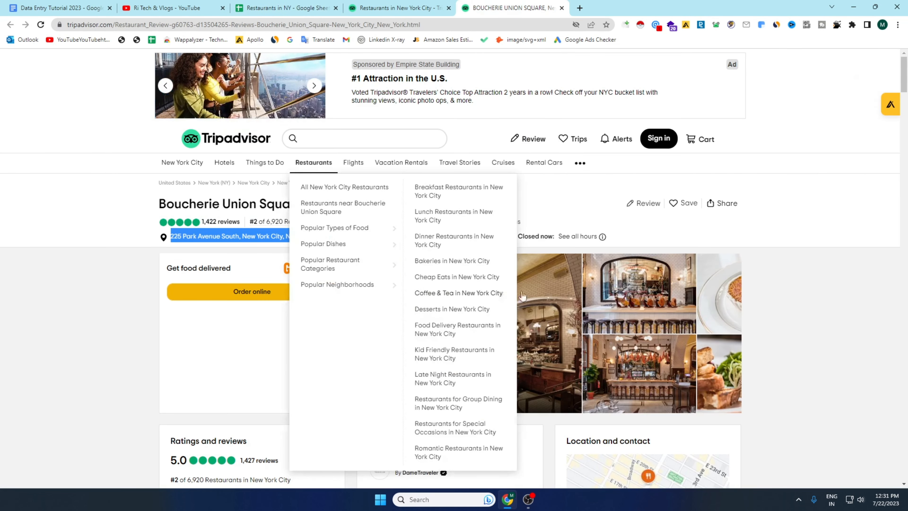
drag(397, 237, 361, 237)
right_click(361, 236)
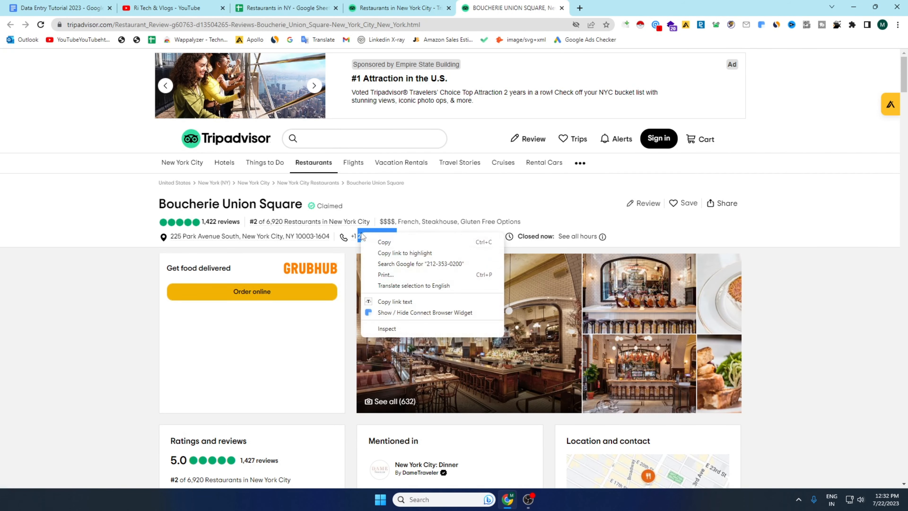
click(383, 244)
click(287, 9)
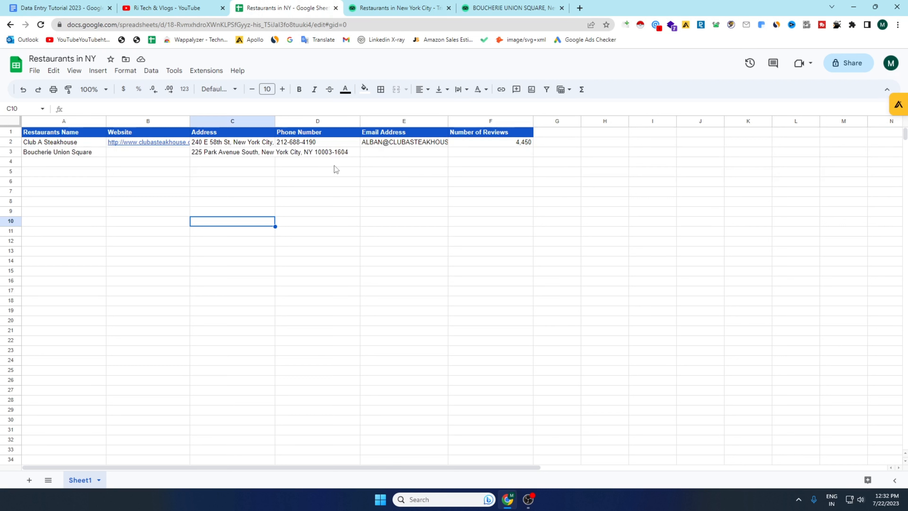
double_click(323, 153)
right_click(321, 153)
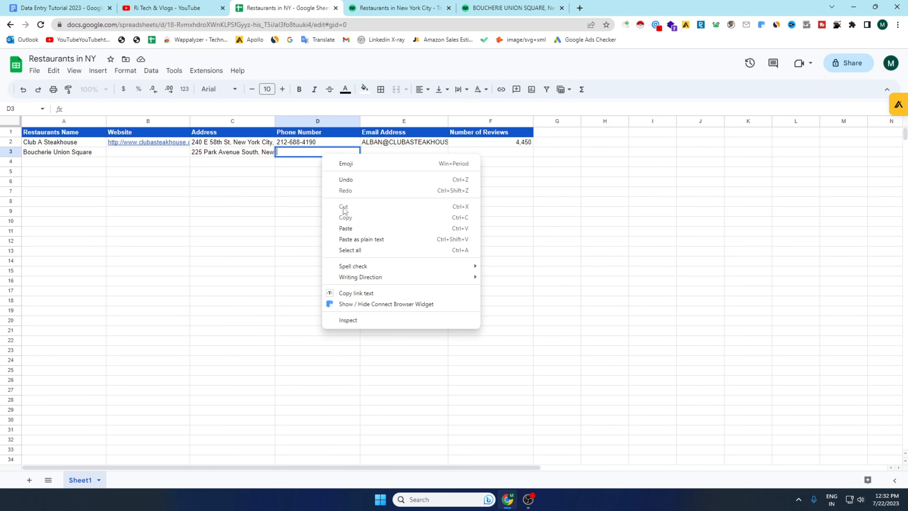
click(346, 228)
click(312, 212)
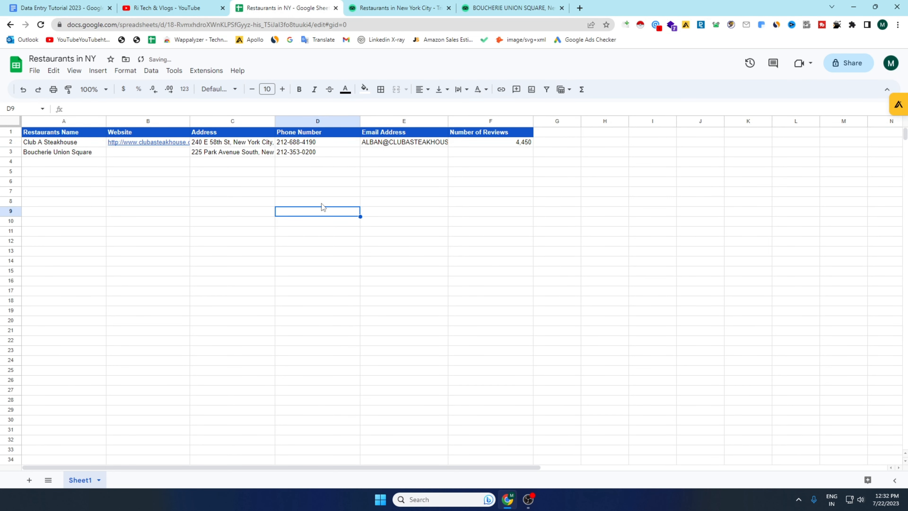
- Copy the review count 1,422 from the Boucherie Union Square listing into cell F3 under Number of Reviews
click(506, 8)
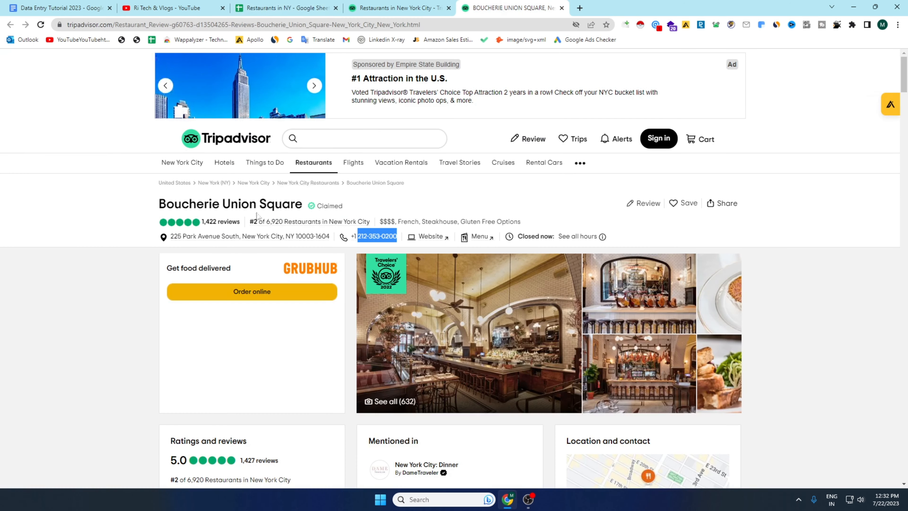
drag(202, 221, 214, 219)
right_click(214, 225)
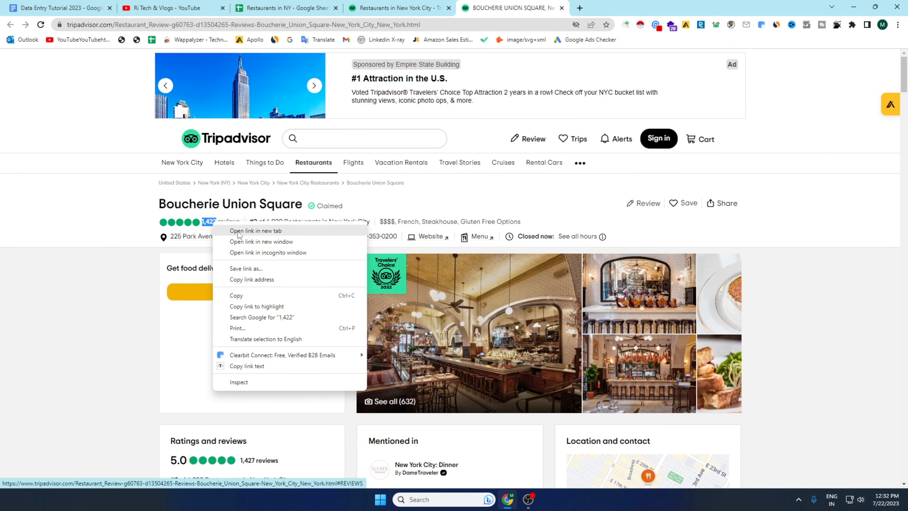
click(233, 292)
click(268, 5)
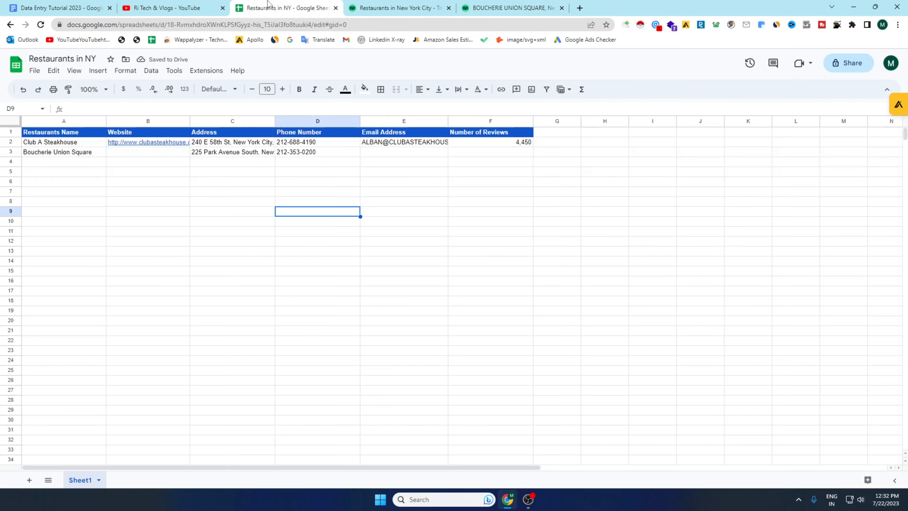
click(491, 155)
right_click(491, 155)
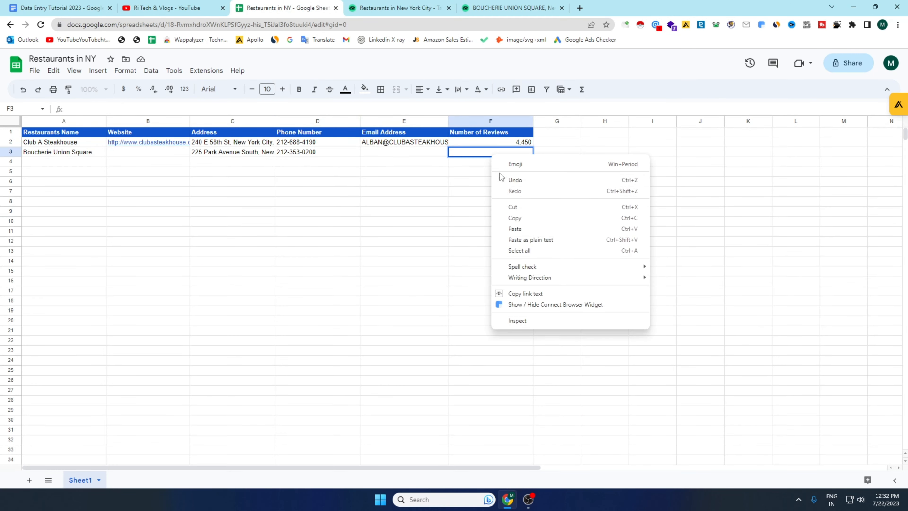
click(515, 229)
click(463, 235)
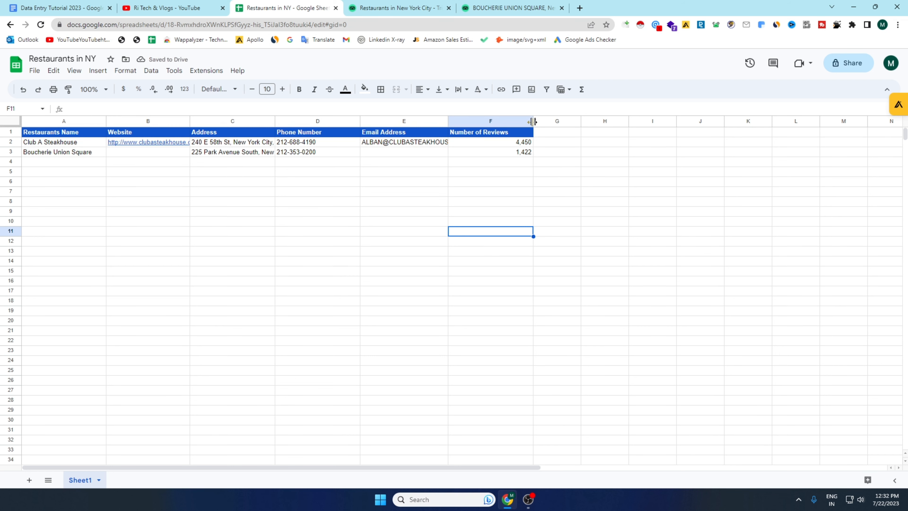
- Narrow the Number of Reviews column slightly and center its contents horizontally
drag(533, 122, 522, 121)
click(474, 123)
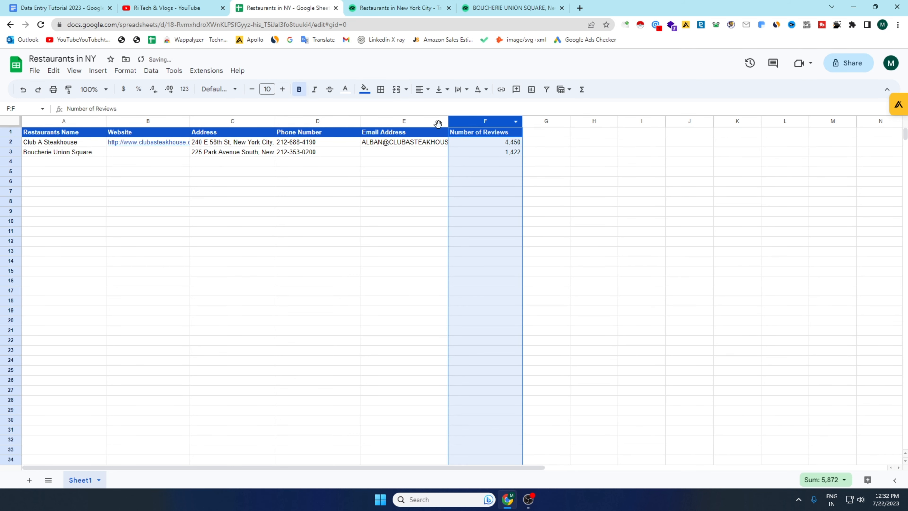
click(421, 89)
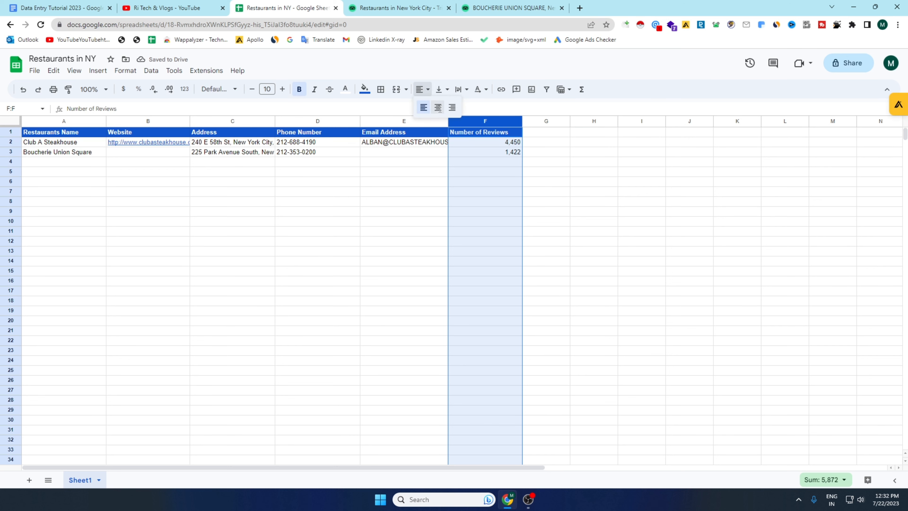
click(437, 109)
click(559, 213)
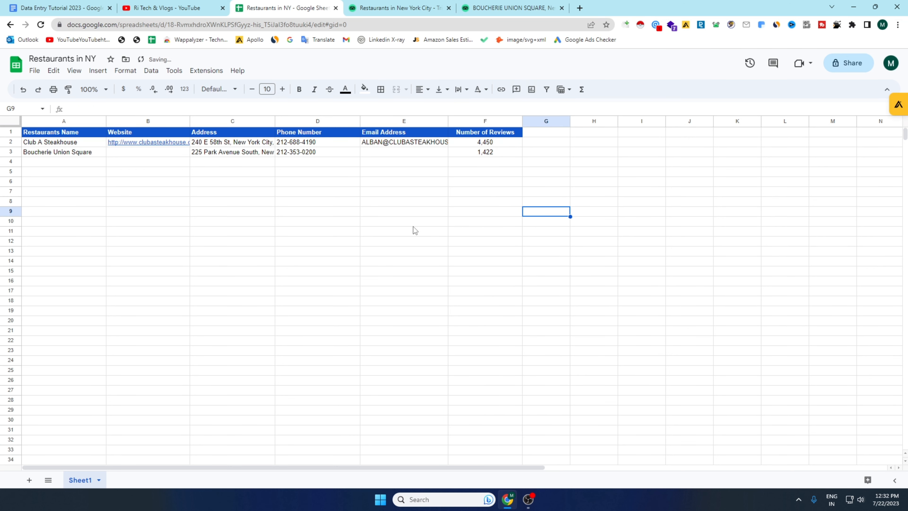
- Open the Boucherie Union Square website from its Tripadvisor listing in a new browser tab and dismiss the wine special popup
click(153, 154)
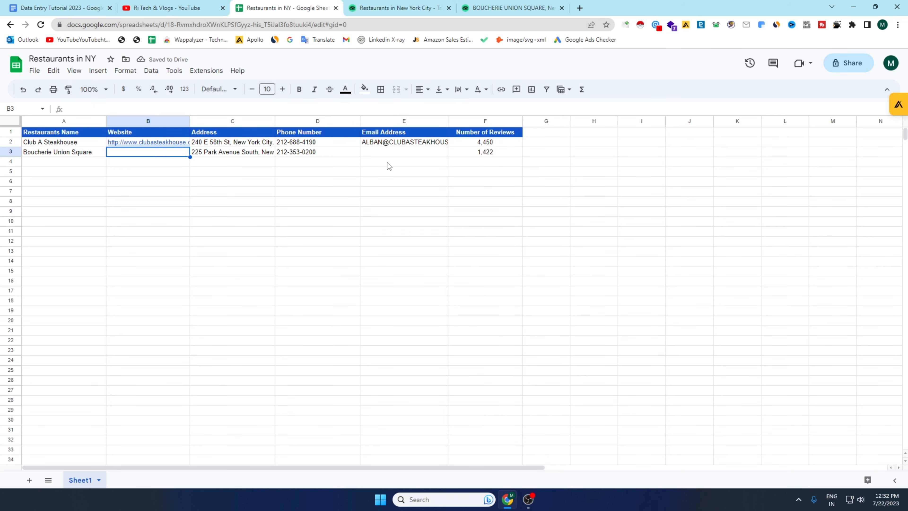
click(386, 154)
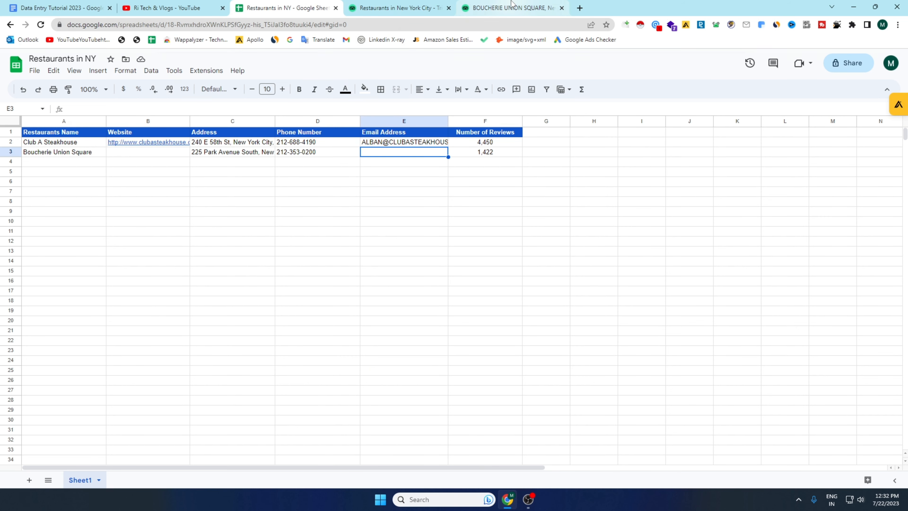
click(508, 8)
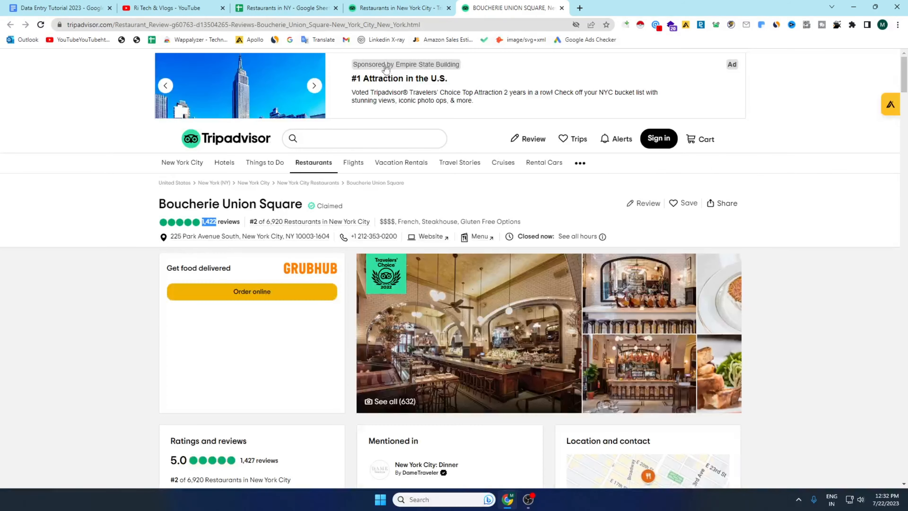
right_click(430, 236)
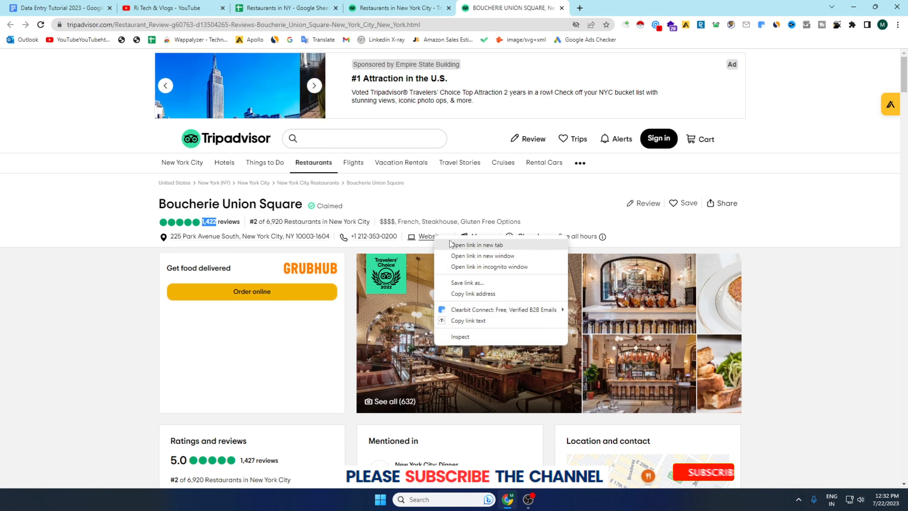
click(451, 242)
click(604, 8)
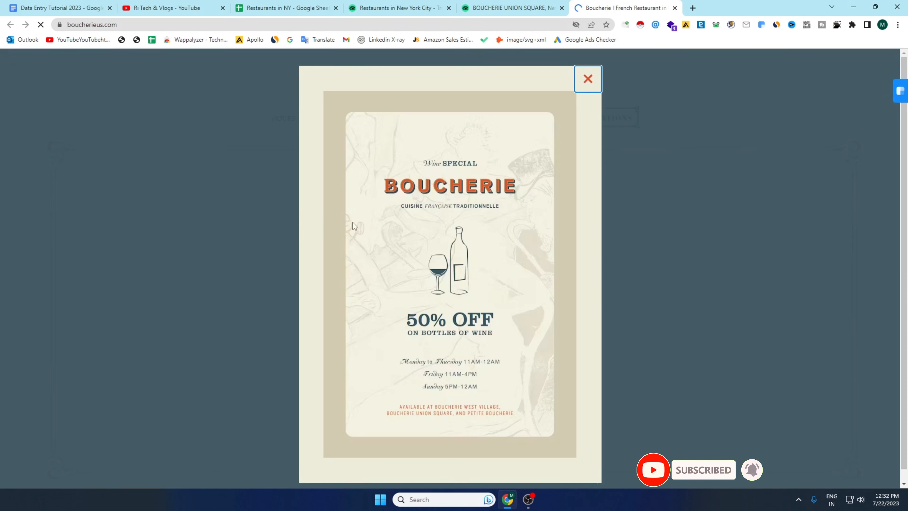
click(588, 79)
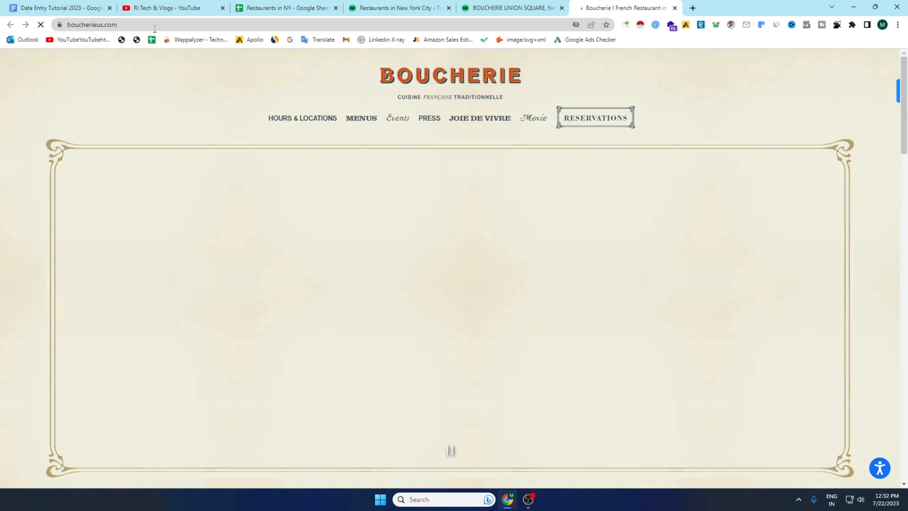
- Copy the Boucherie website address, boucherieus.com, into cell B3 of the restaurant sheet
click(115, 26)
right_click(115, 27)
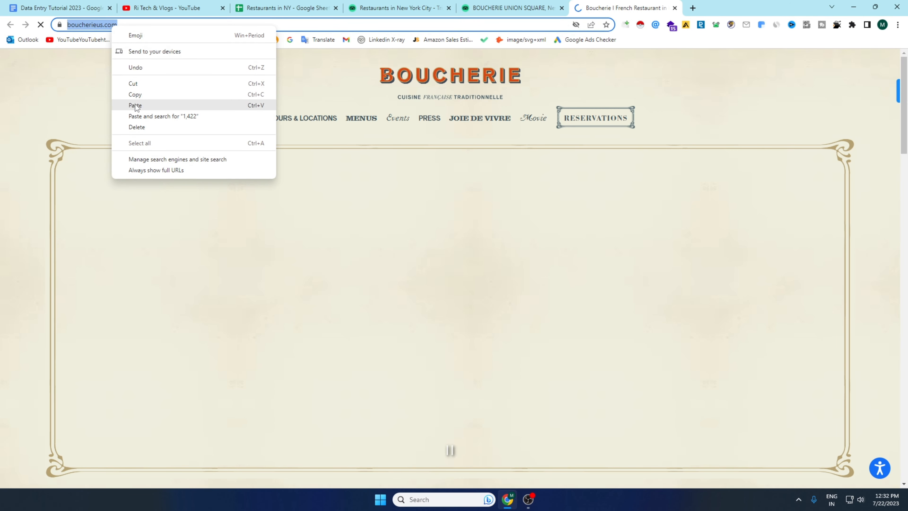
click(135, 95)
click(259, 8)
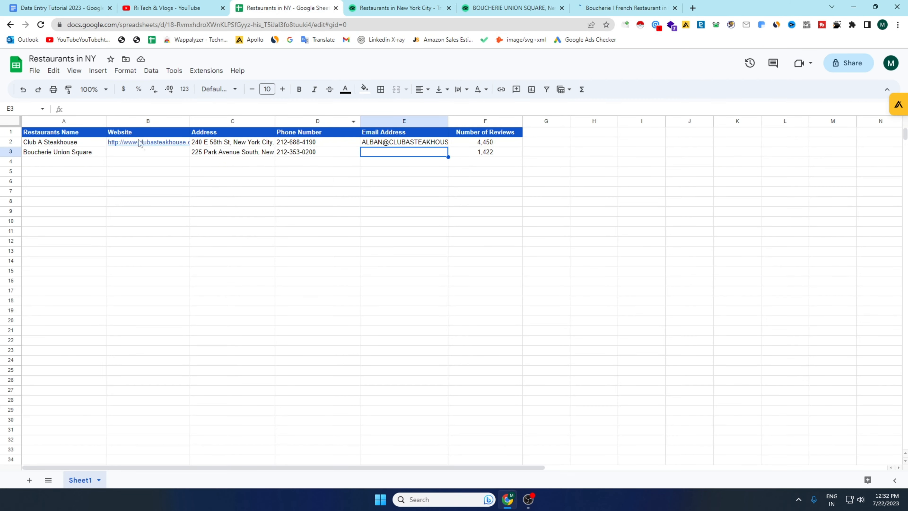
click(138, 154)
right_click(138, 154)
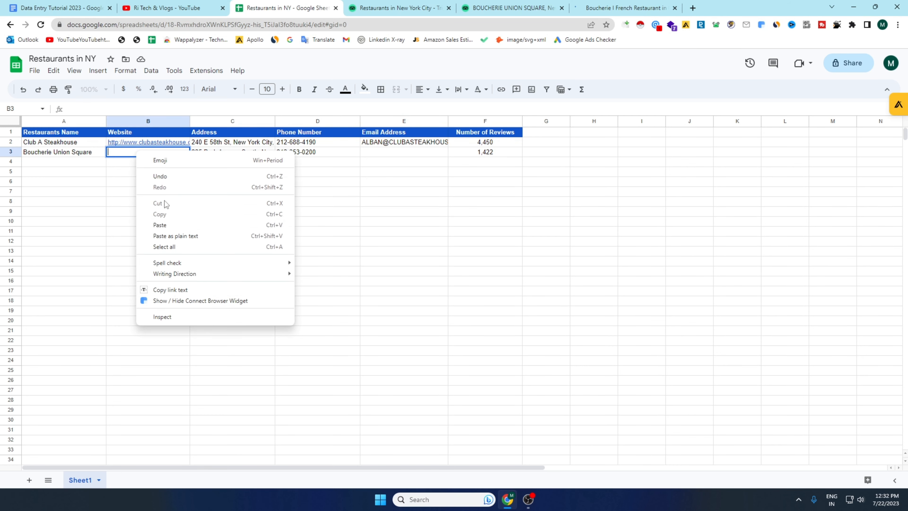
click(167, 225)
- Open the Contact page linked in the Boucherie website's footer in a new browser tab
click(417, 153)
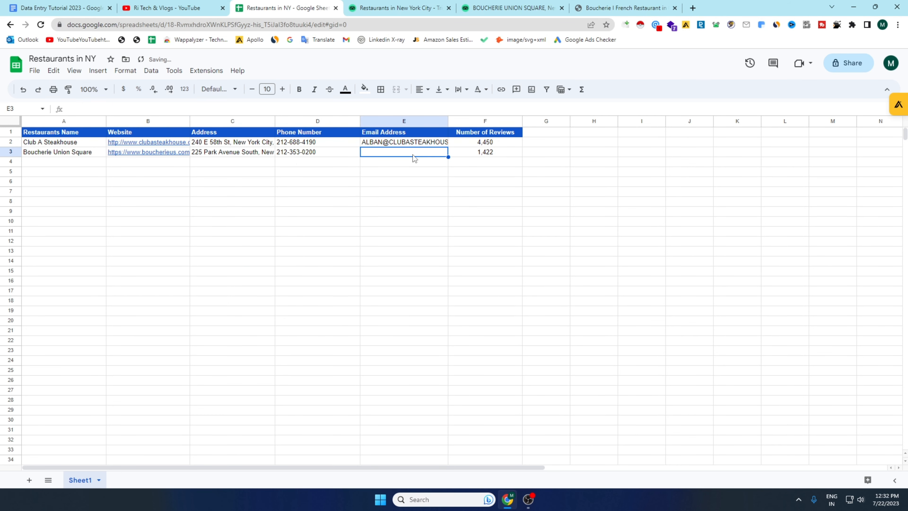
click(602, 5)
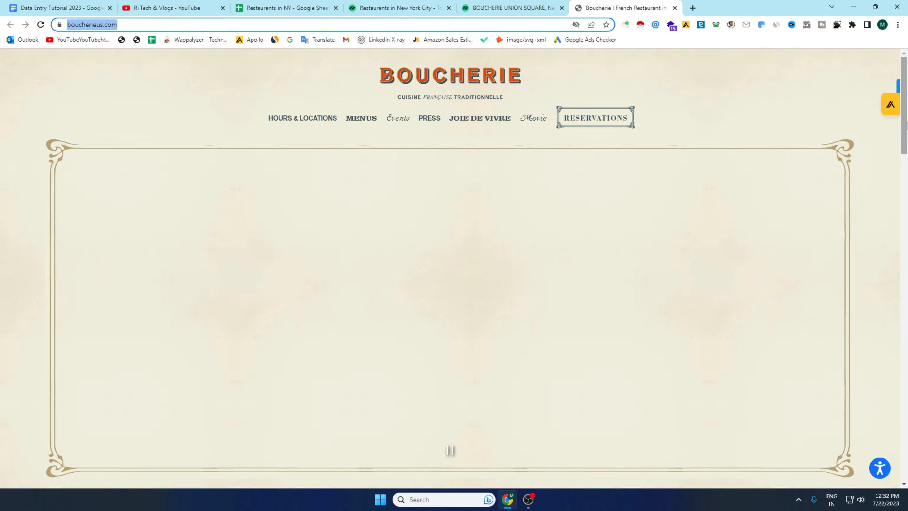
drag(904, 141, 904, 466)
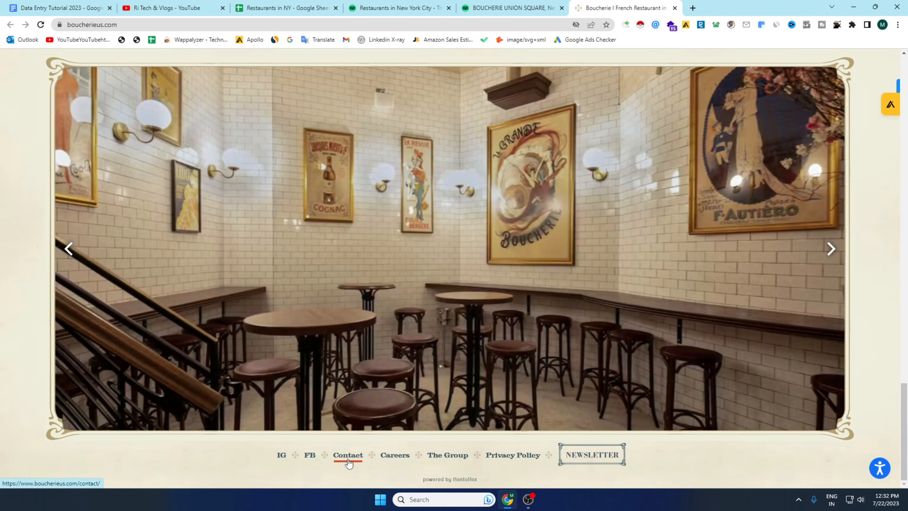
right_click(349, 462)
click(386, 359)
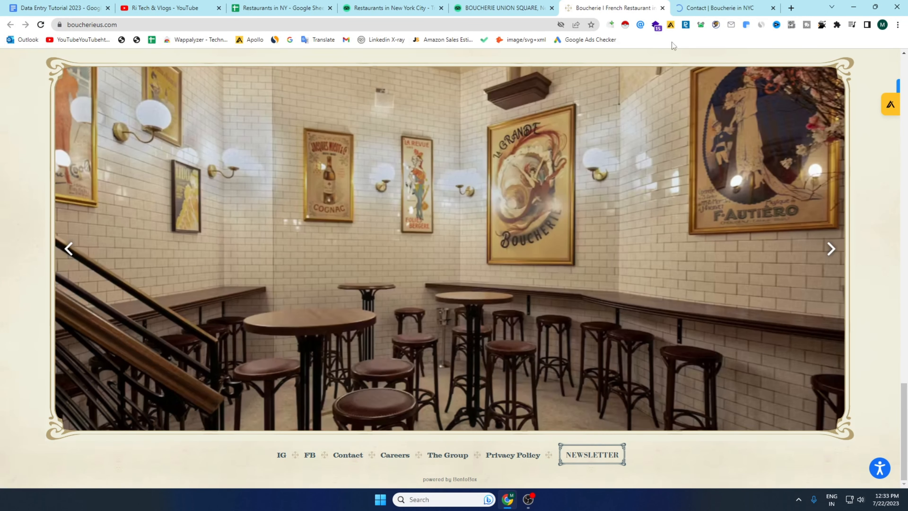
click(705, 7)
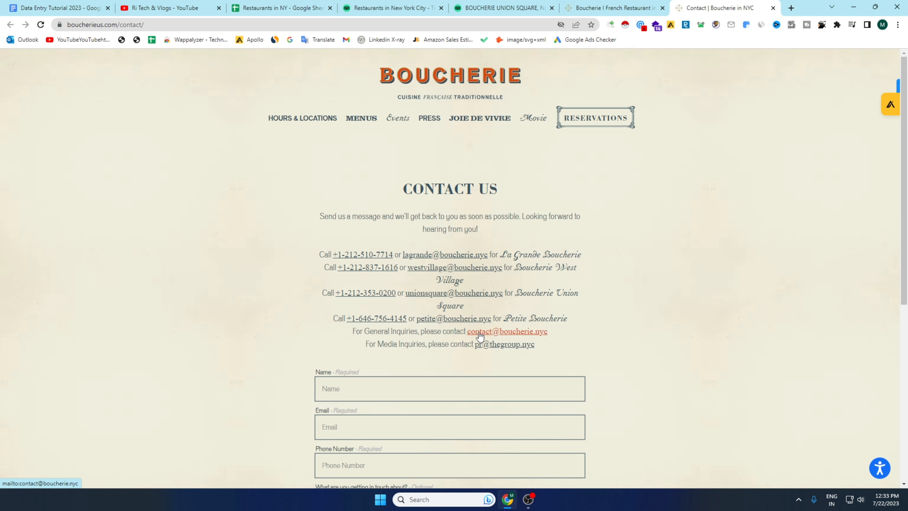
- Copy the general inquiries email from the Boucherie contact page into cell E3 under Email Address
right_click(516, 336)
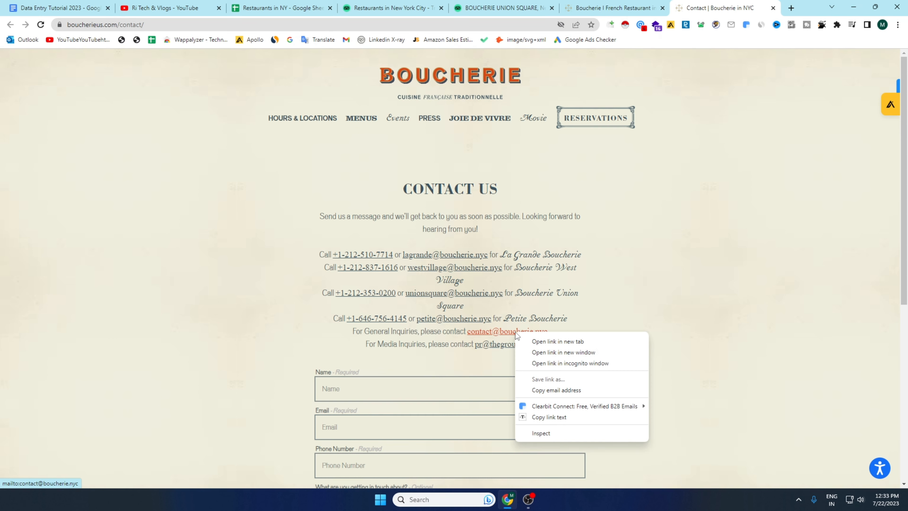
click(618, 325)
drag(567, 334, 472, 329)
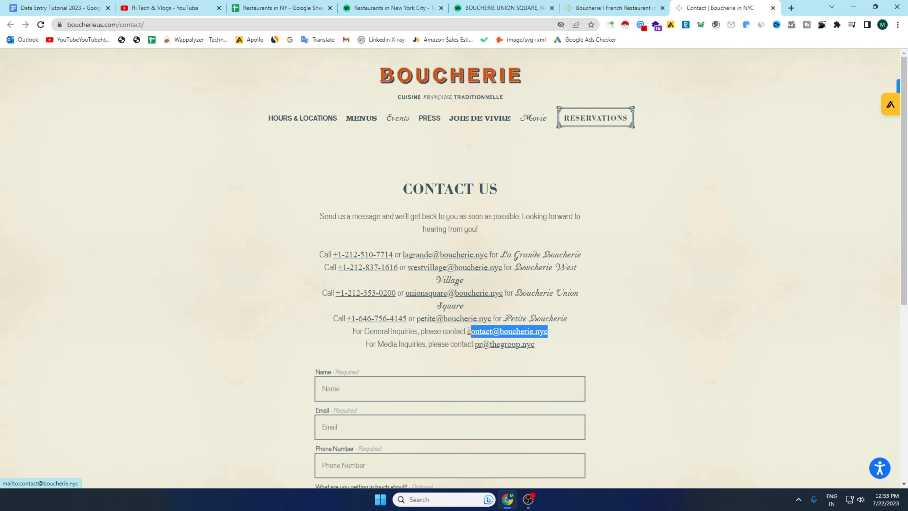
right_click(471, 336)
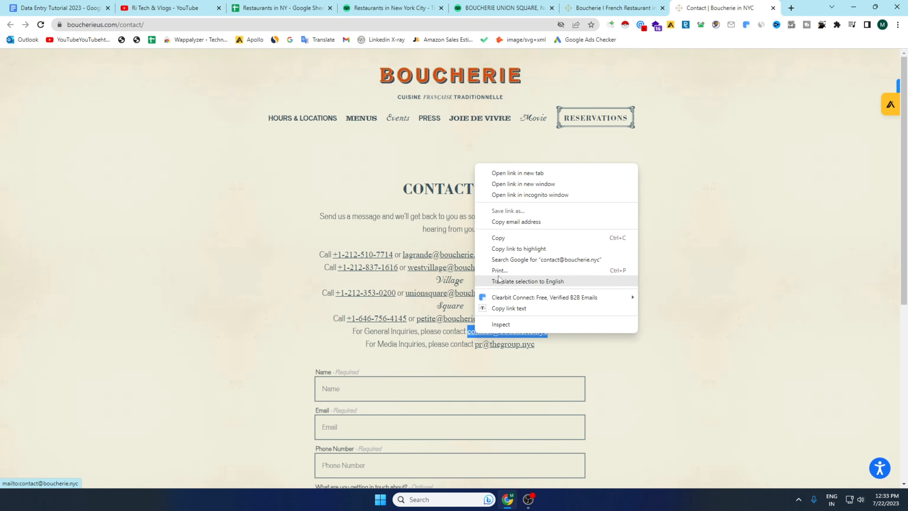
click(493, 241)
click(260, 8)
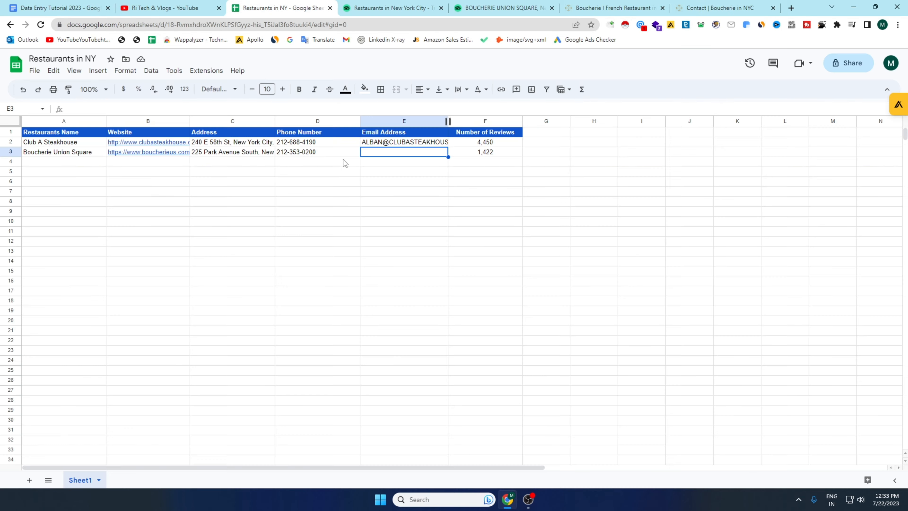
right_click(380, 152)
click(411, 226)
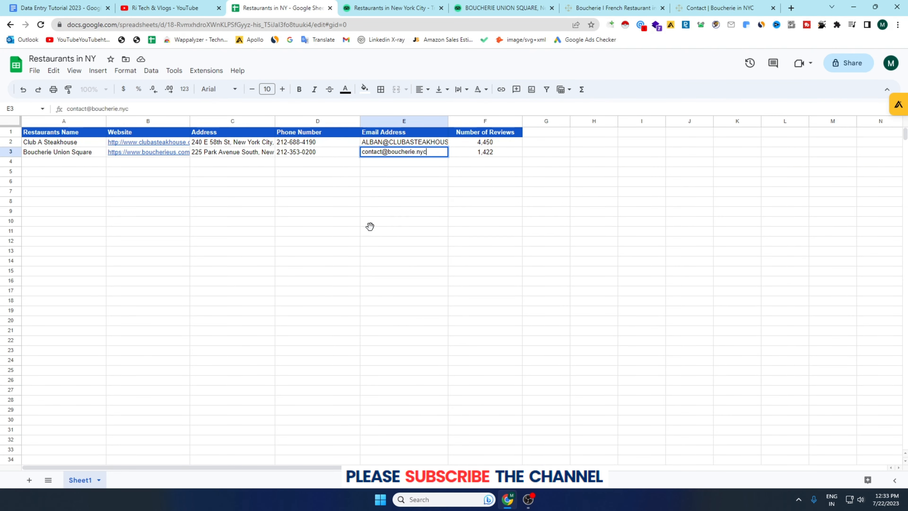
click(370, 227)
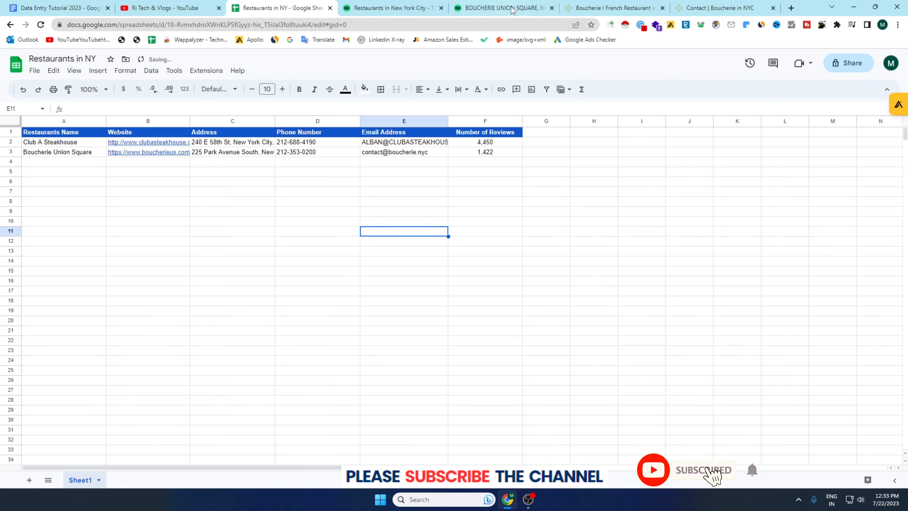
- Close the Boucherie listing, website and contact pages, returning to the Tripadvisor list of New York restaurants
click(536, 8)
click(551, 8)
click(551, 8)
click(551, 8)
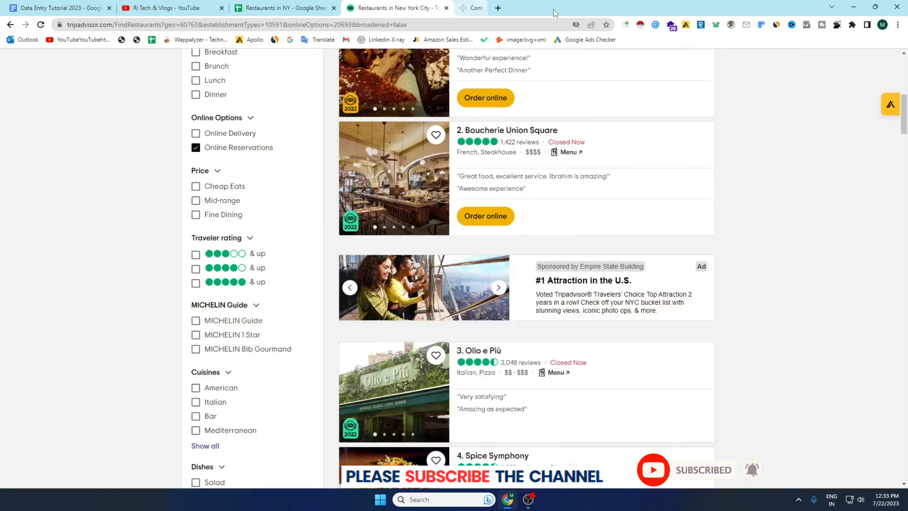
- Find Spice Symphony in the Tripadvisor restaurant list and open its listing in a new browser tab
scroll(533, 240, down, 5)
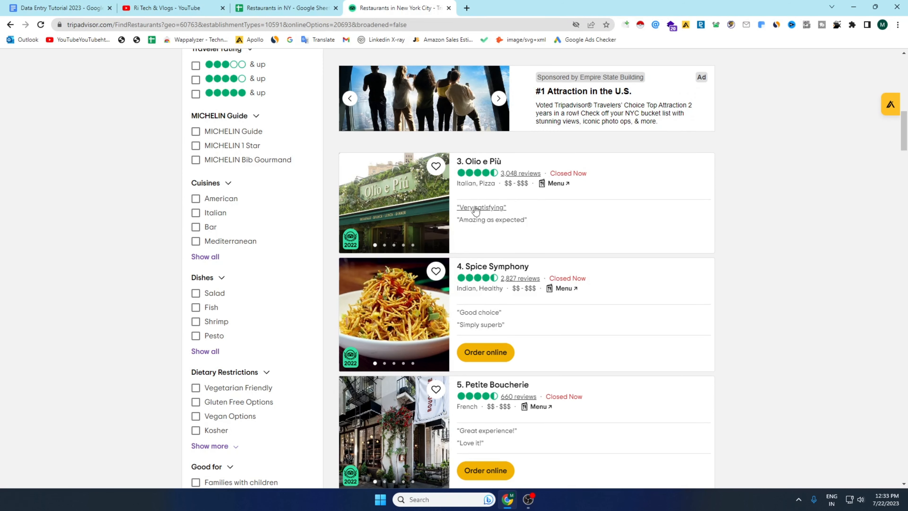
scroll(475, 211, down, 4)
scroll(475, 215, down, 1)
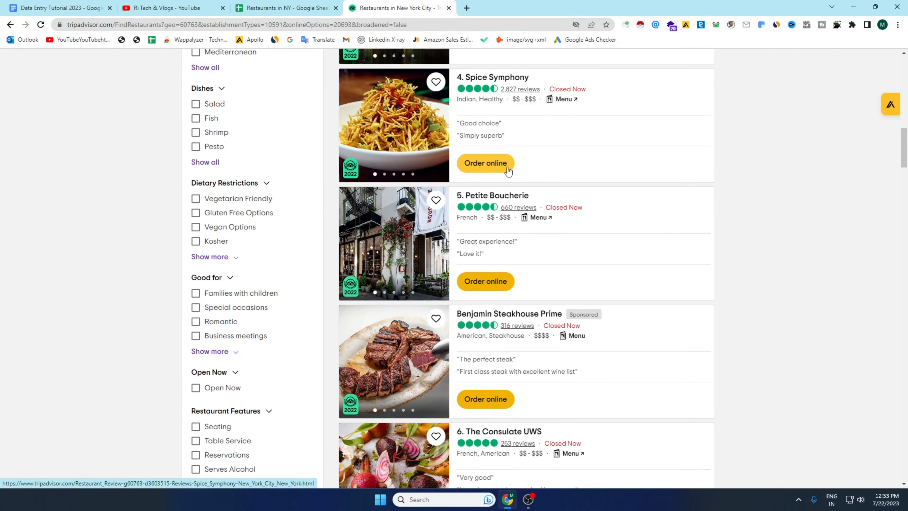
right_click(494, 81)
click(534, 87)
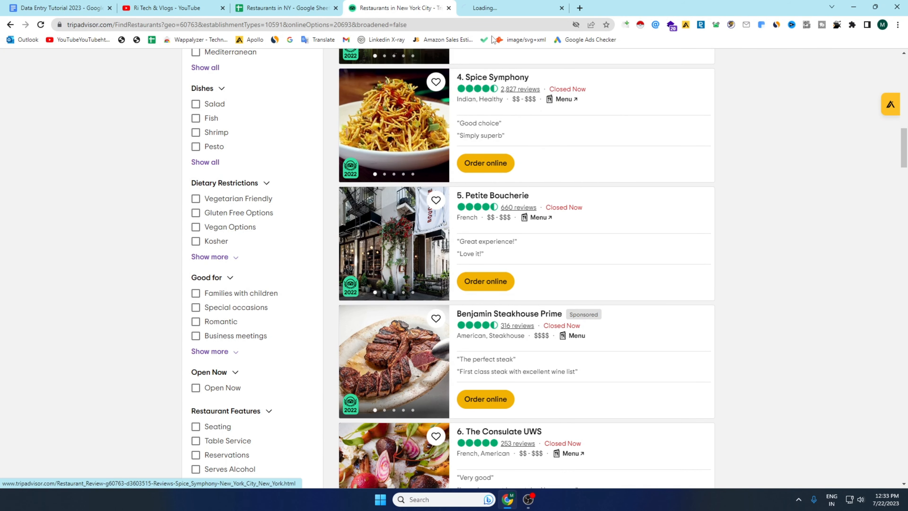
click(491, 10)
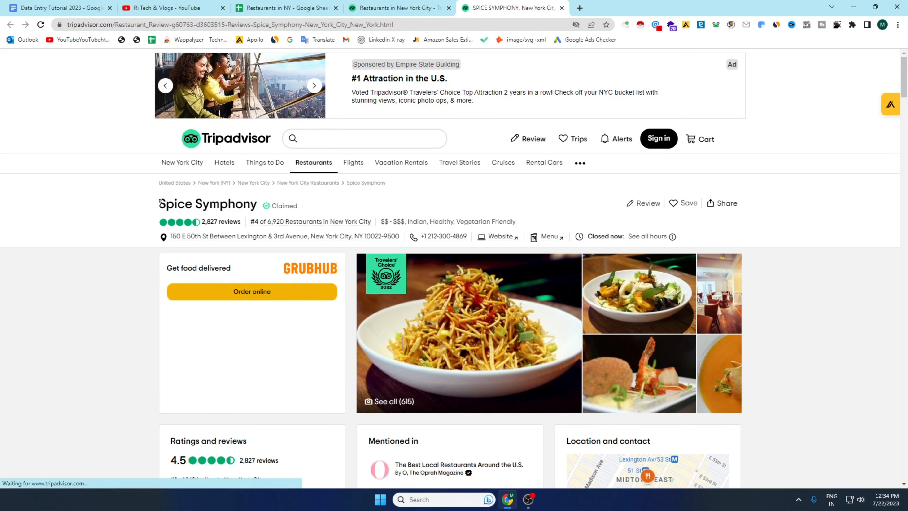
- Copy the restaurant name Spice Symphony from the Tripadvisor listing into cell A4 of the sheet
drag(165, 204, 258, 204)
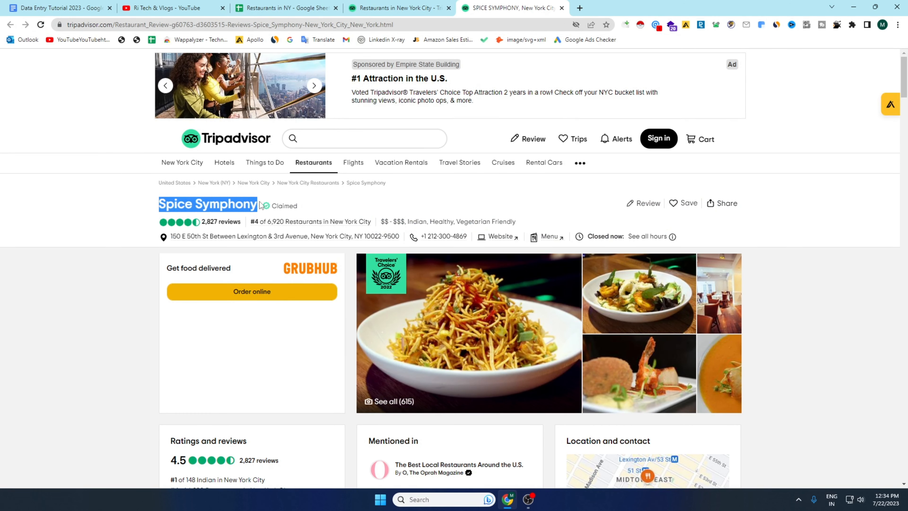
right_click(234, 205)
click(252, 213)
click(261, 7)
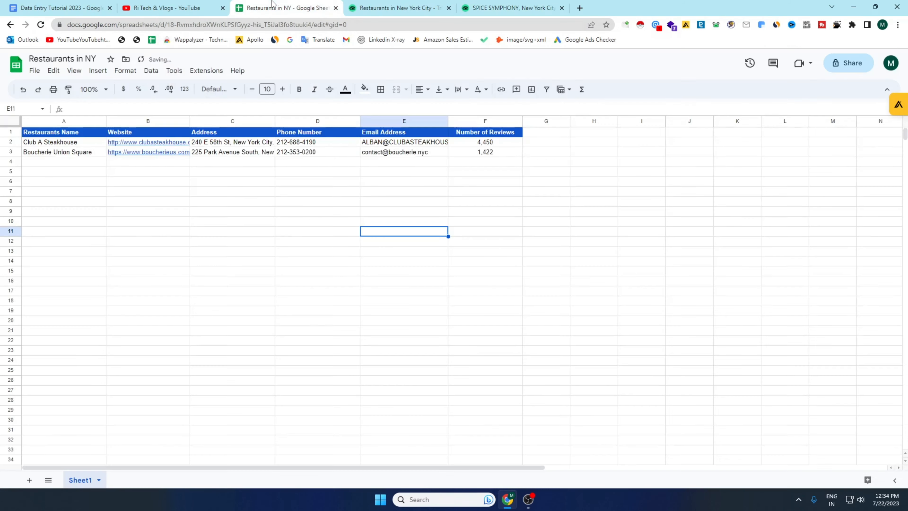
click(90, 166)
right_click(90, 166)
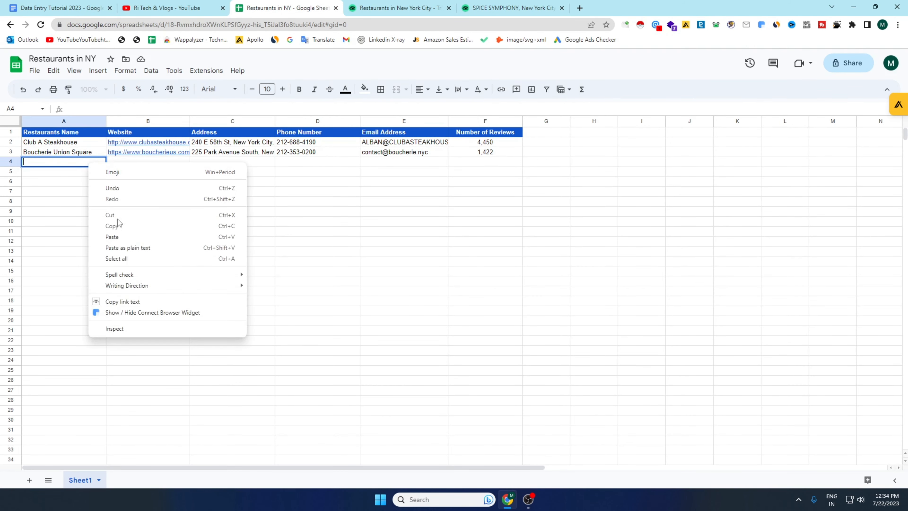
click(119, 236)
click(98, 209)
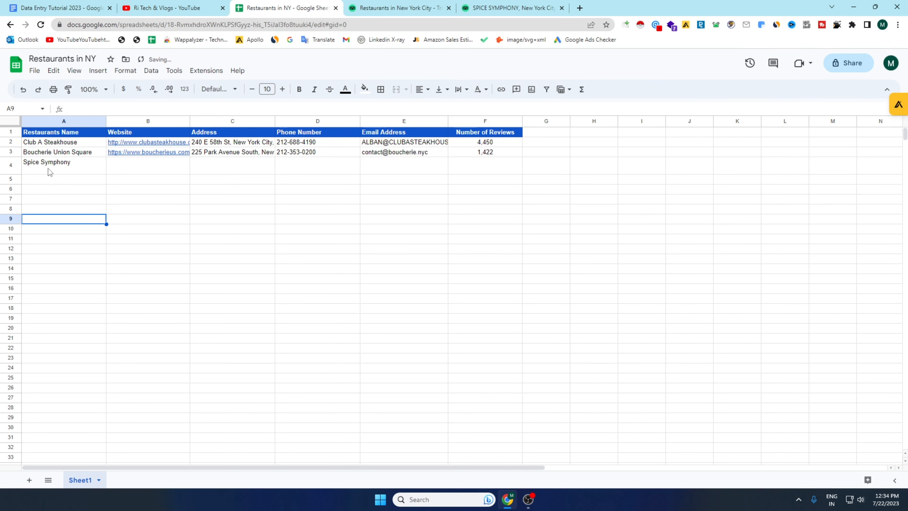
- Remove the extra line break after Spice Symphony in cell A4
click(69, 167)
double_click(69, 167)
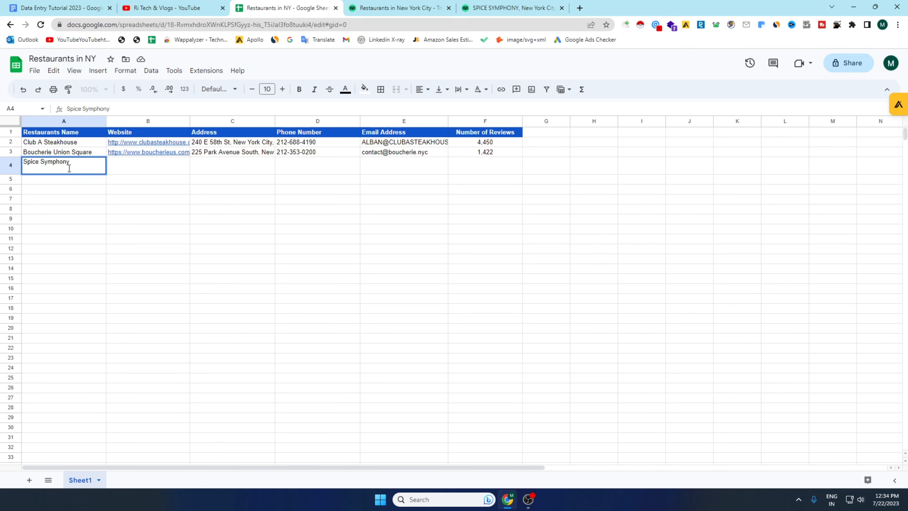
click(89, 218)
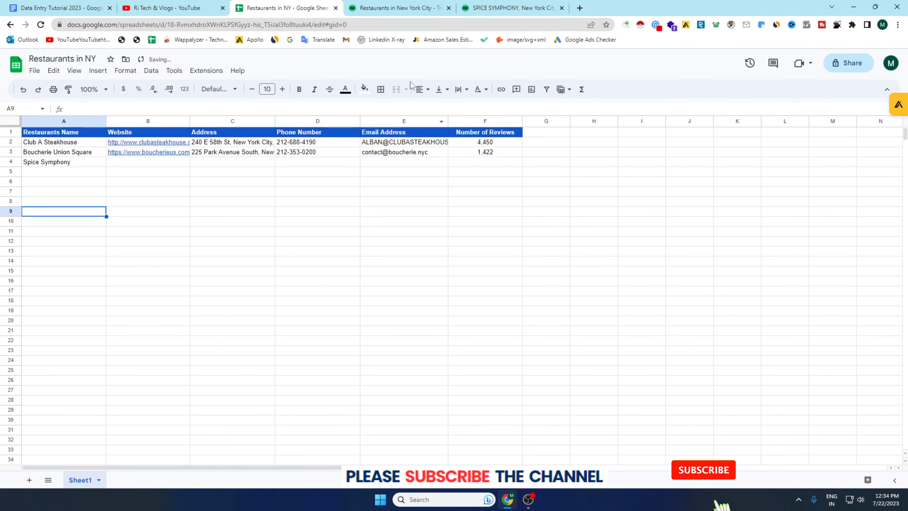
- Copy Spice Symphony's street address from its Tripadvisor listing into cell C4 of the sheet
click(511, 8)
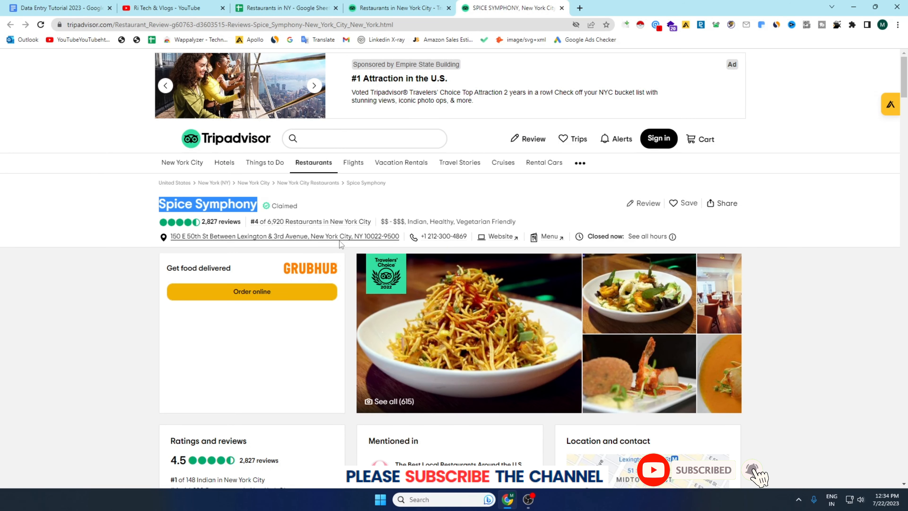
drag(398, 239, 170, 237)
right_click(195, 239)
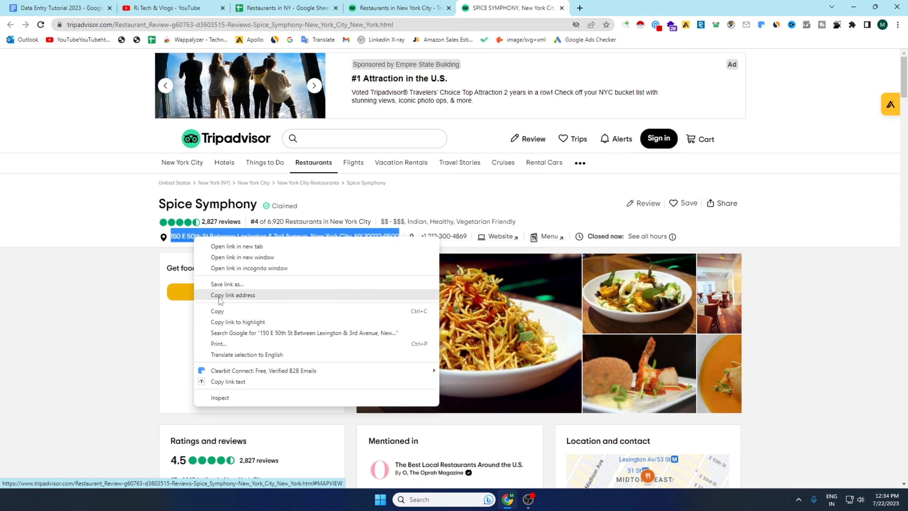
click(219, 310)
click(282, 7)
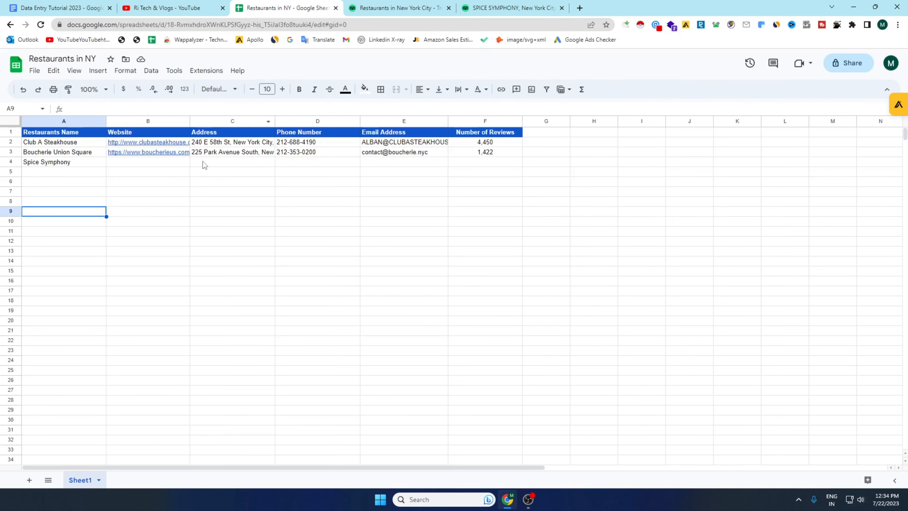
double_click(217, 163)
right_click(216, 163)
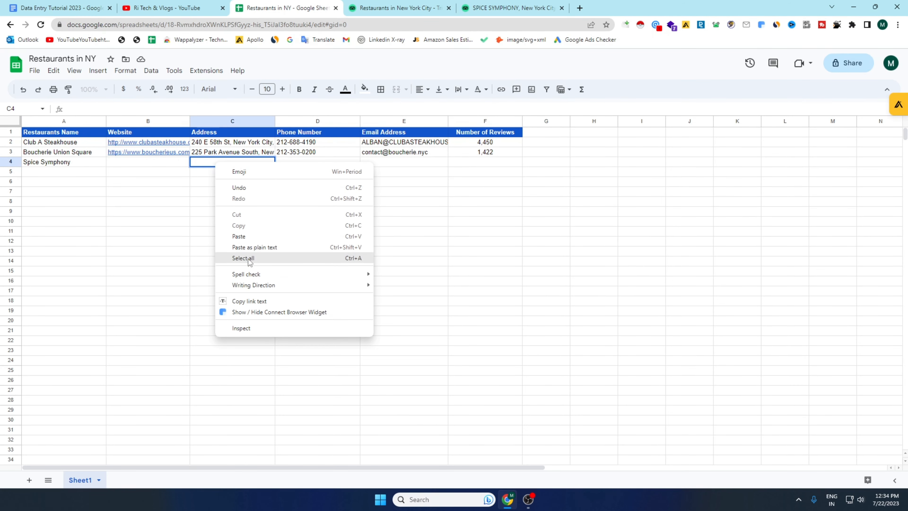
click(239, 236)
click(181, 231)
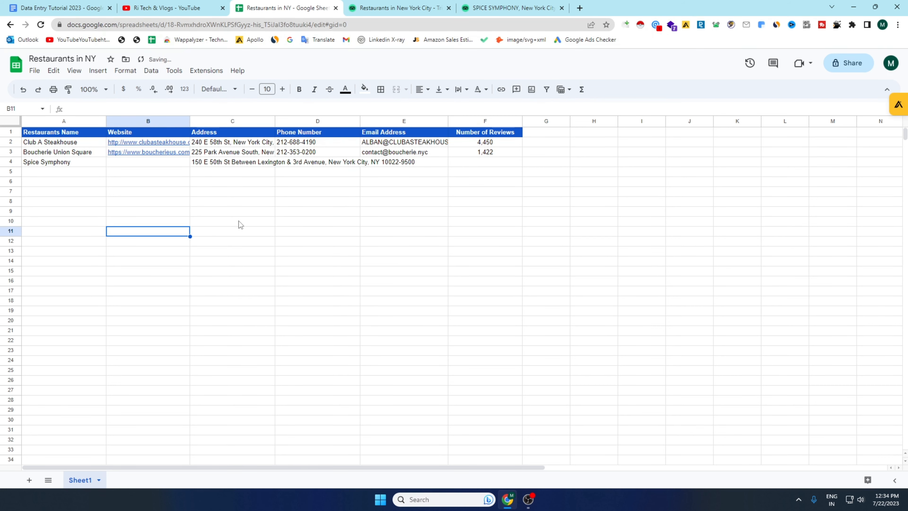
click(510, 8)
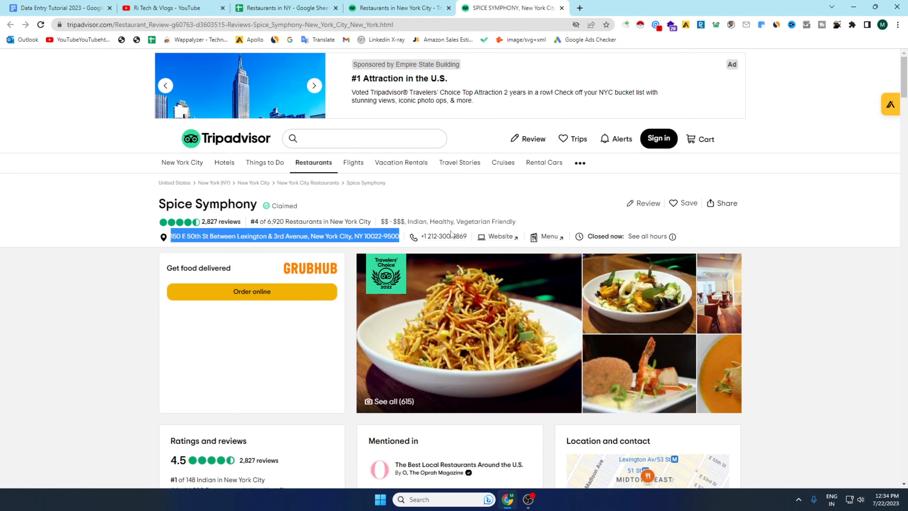
drag(467, 236, 429, 237)
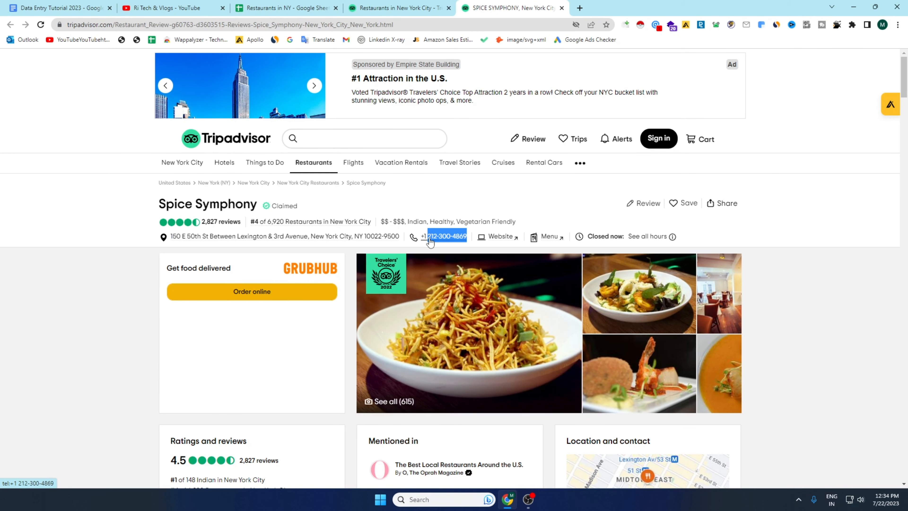
right_click(430, 240)
click(447, 311)
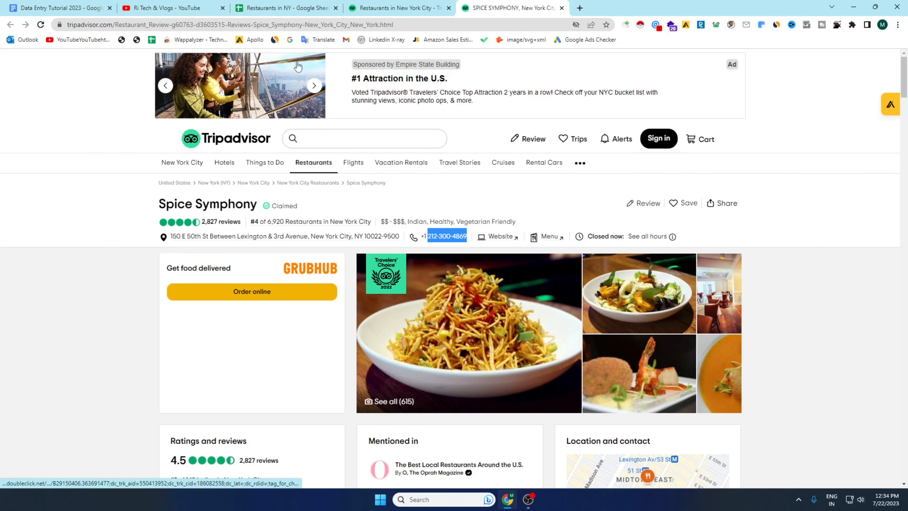
click(275, 8)
click(313, 161)
double_click(313, 161)
right_click(313, 163)
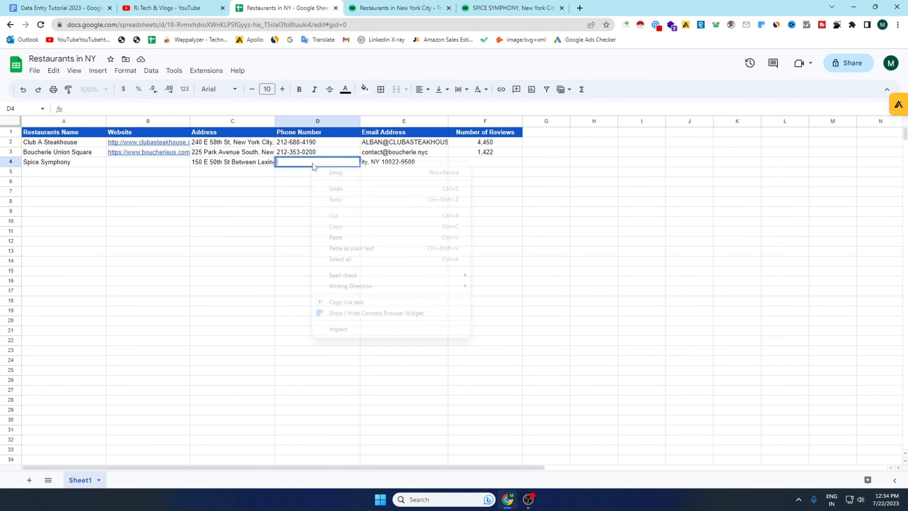
click(335, 237)
click(293, 231)
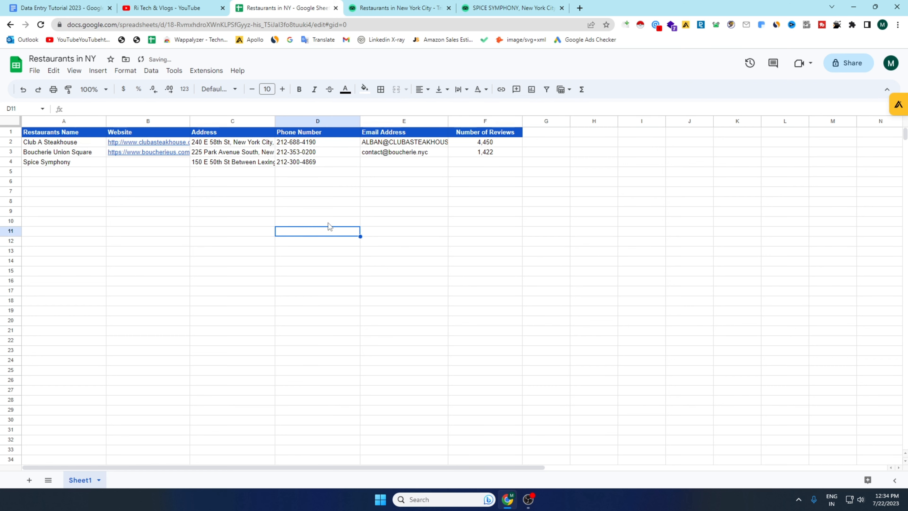
- Copy the review count 2,827 from the Spice Symphony listing on Tripadvisor into cell F4 of the sheet
click(511, 7)
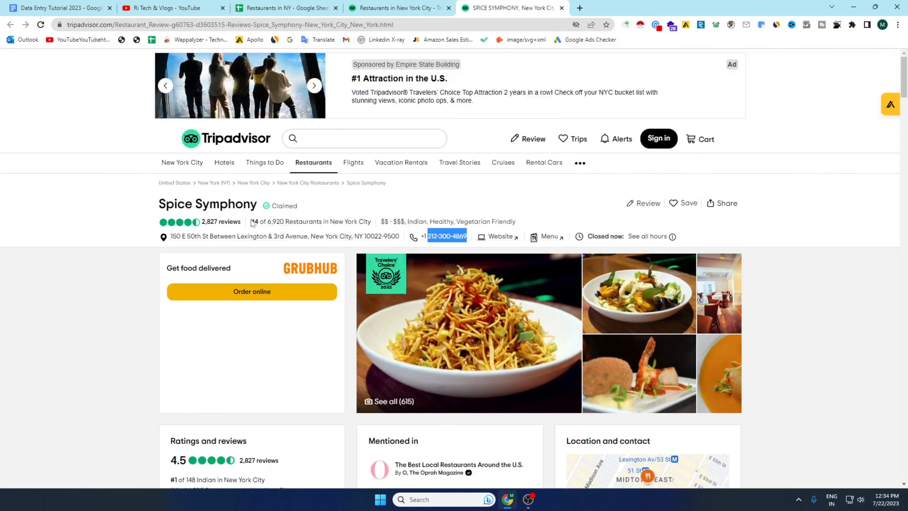
drag(201, 221, 215, 223)
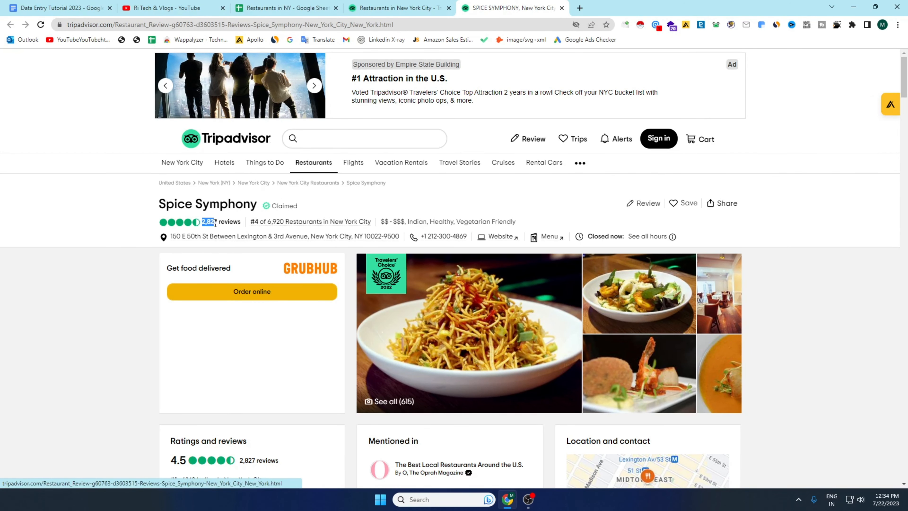
right_click(216, 228)
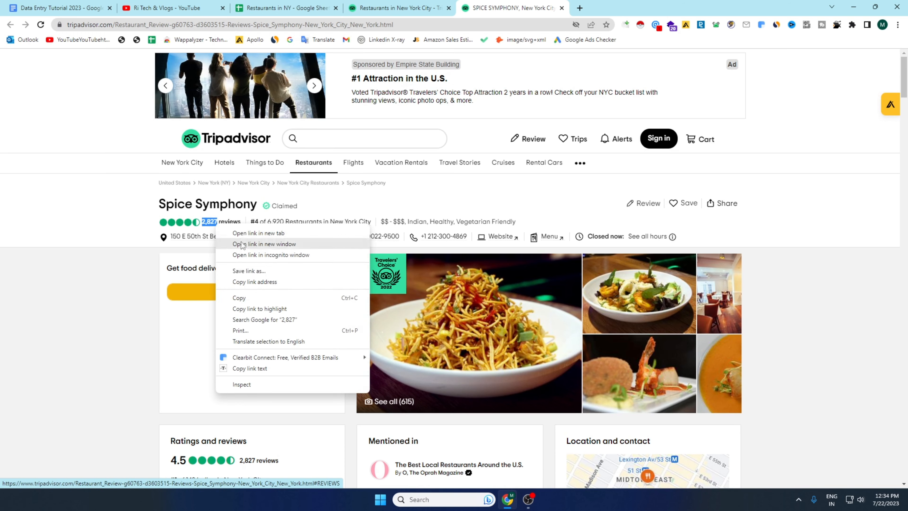
click(239, 296)
click(290, 4)
click(472, 163)
right_click(472, 163)
click(502, 238)
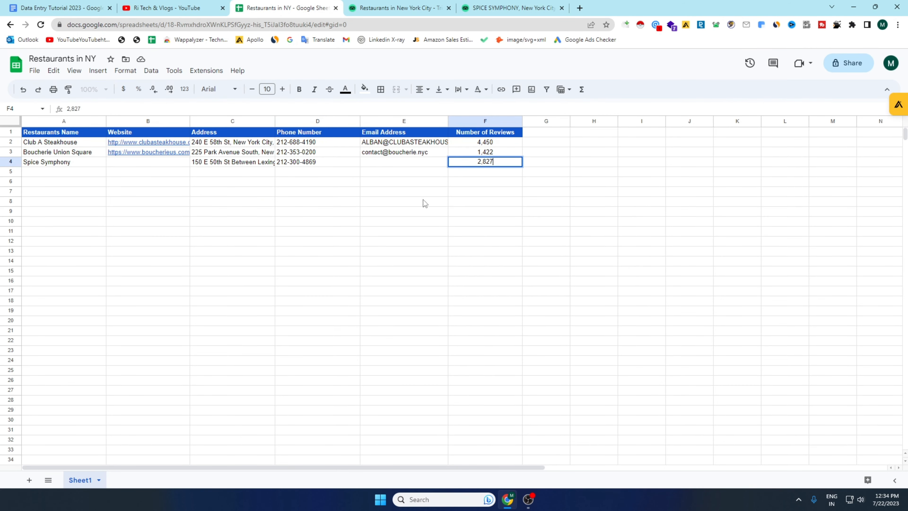
click(385, 165)
- Open the Spice Symphony website from its Tripadvisor listing in a new browser tab
click(141, 162)
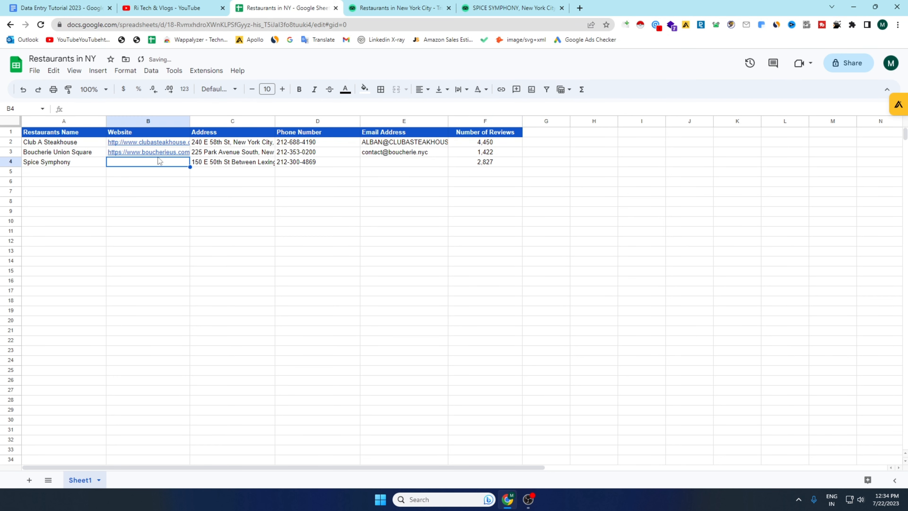
click(497, 5)
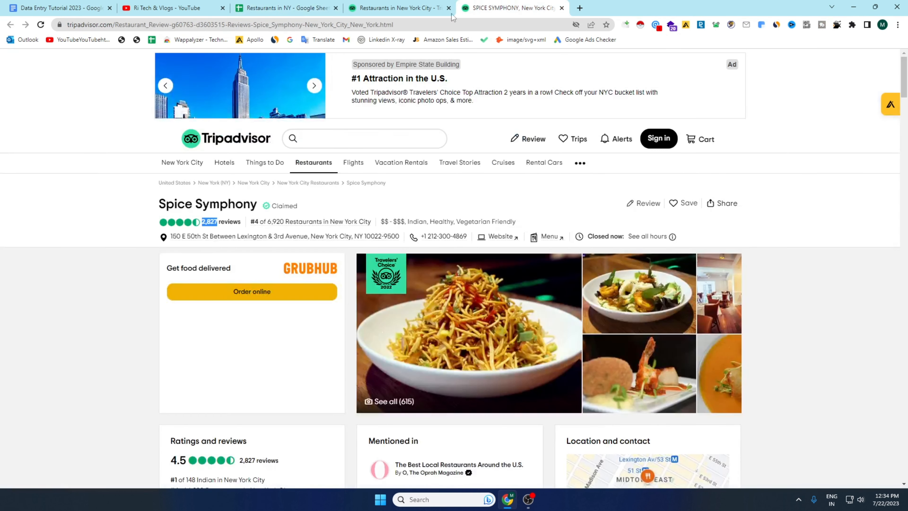
right_click(501, 237)
click(529, 245)
click(579, 5)
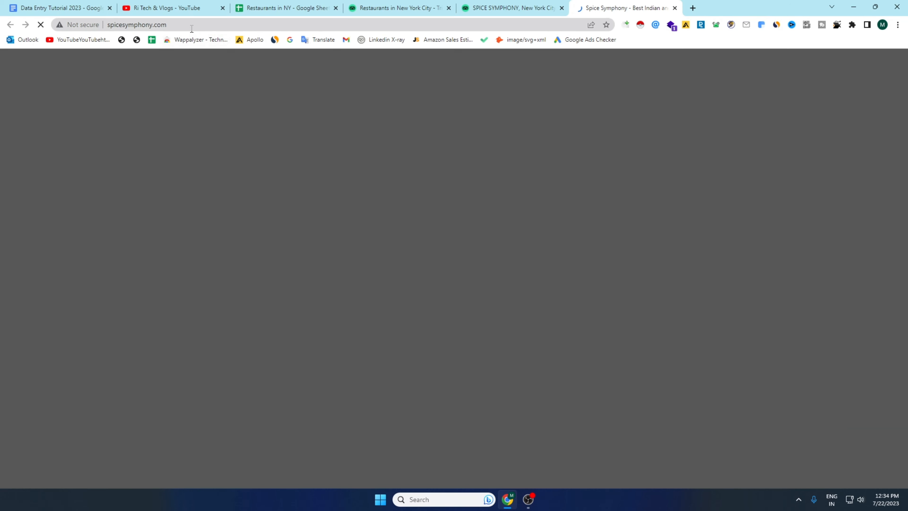
click(171, 25)
right_click(172, 26)
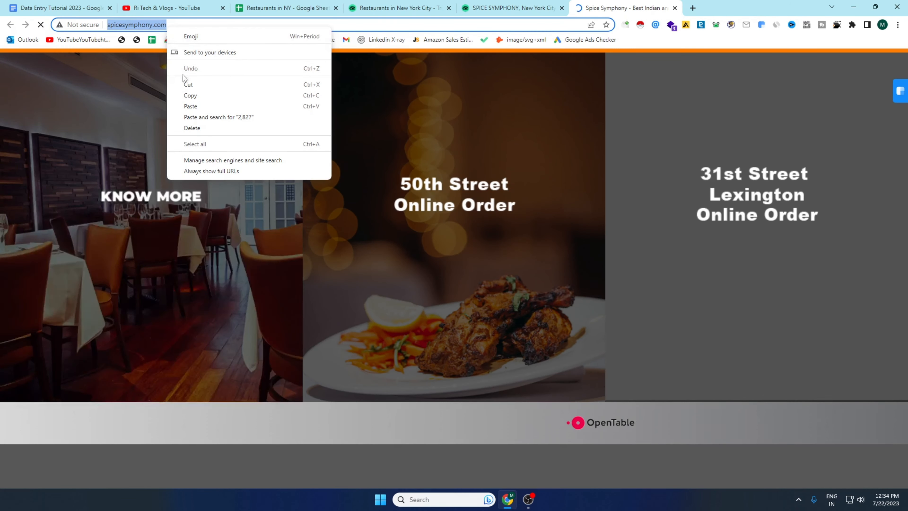
click(191, 93)
click(254, 5)
click(170, 163)
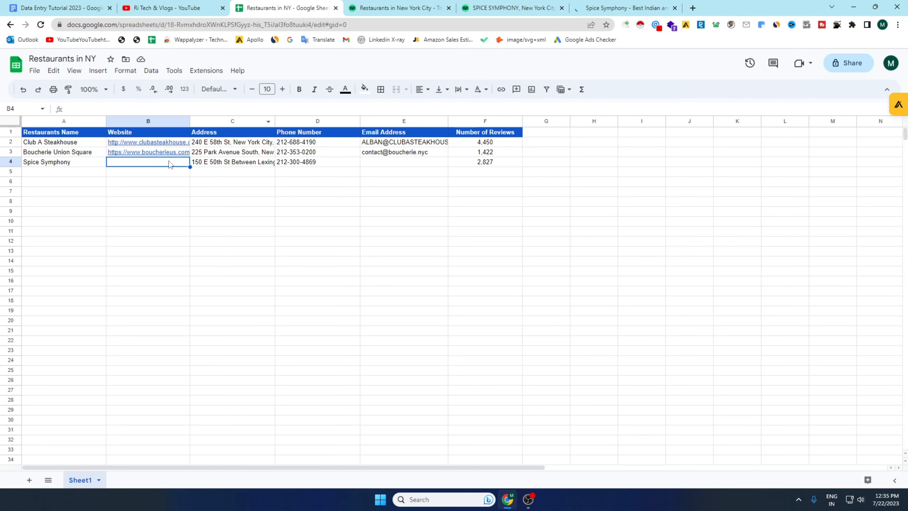
right_click(169, 161)
click(192, 244)
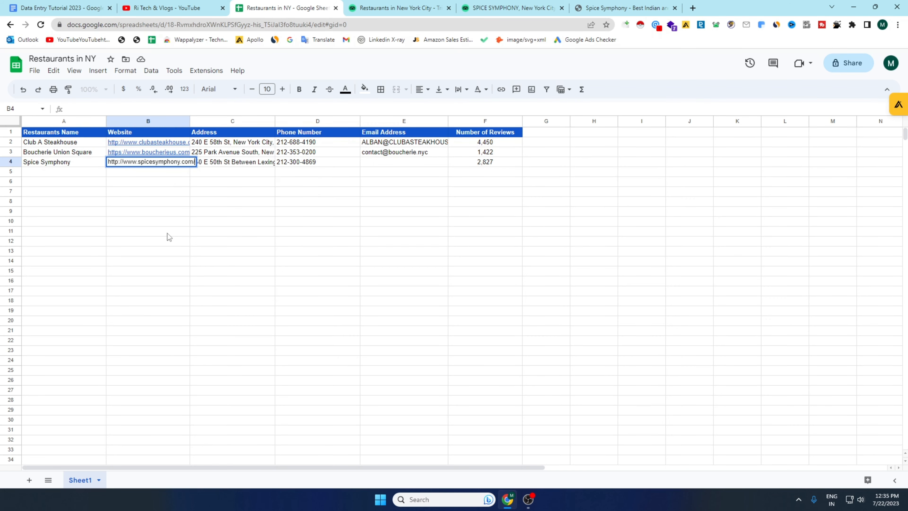
click(189, 233)
- Examine the Spice Symphony home page for a contact email address to fill cell E4
click(399, 164)
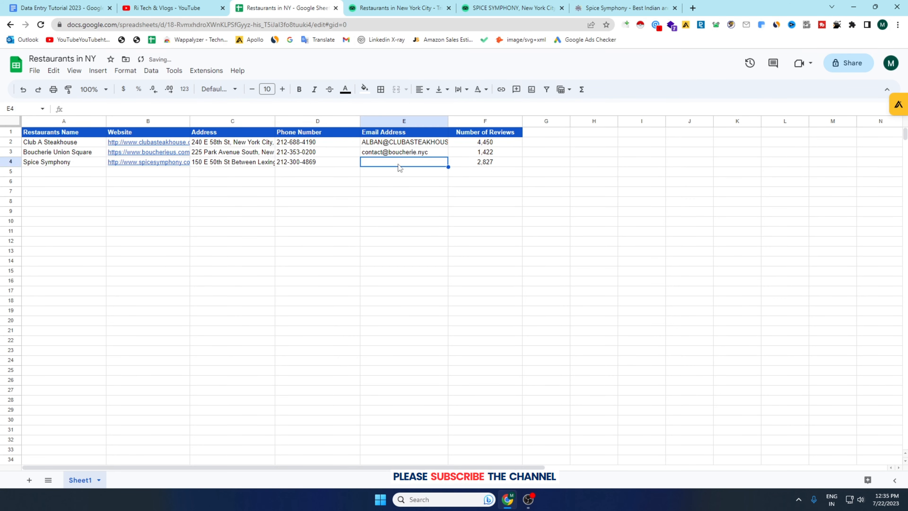
click(635, 10)
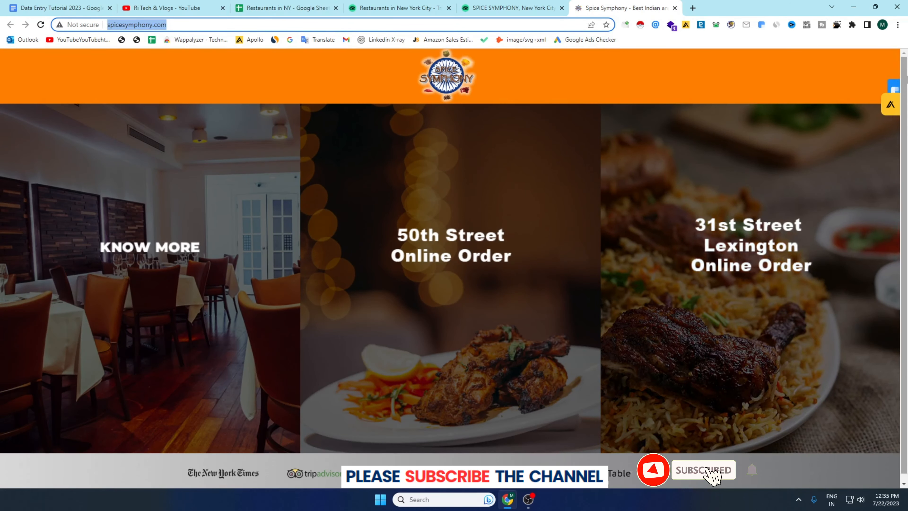
drag(904, 229, 905, 240)
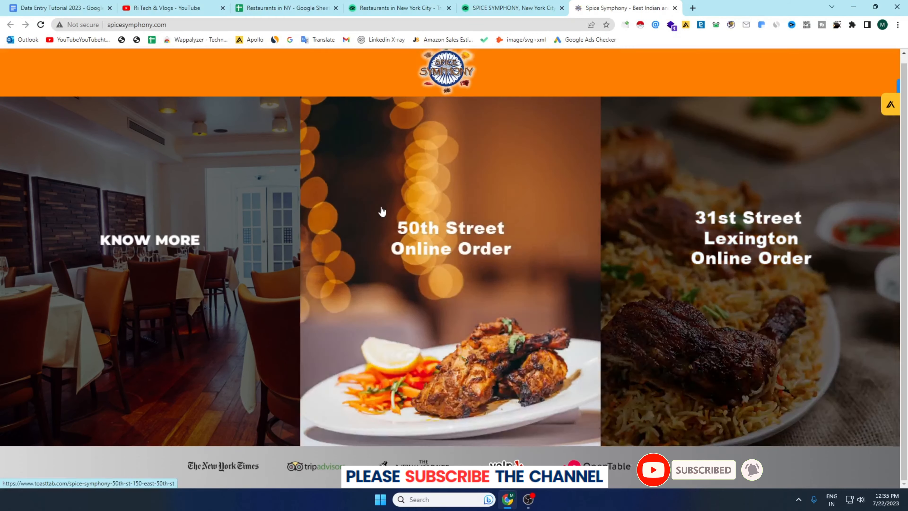
scroll(375, 207, up, 1)
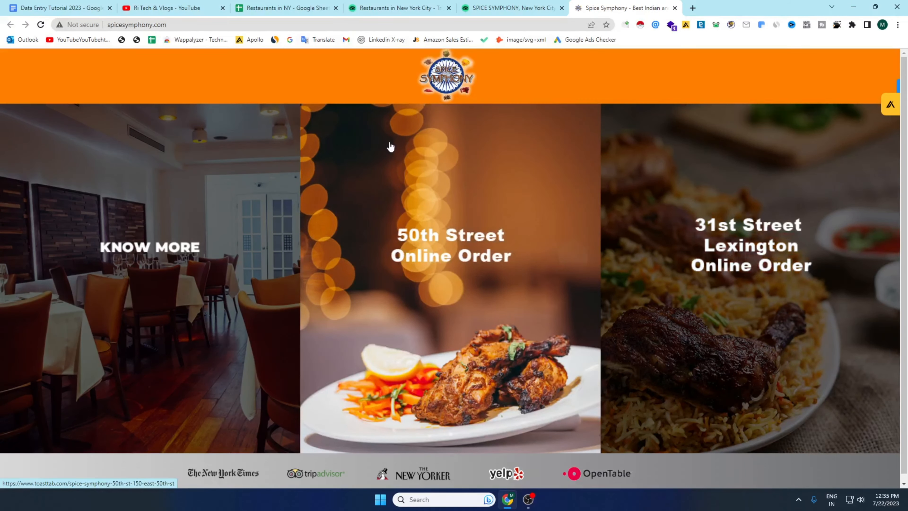
scroll(169, 261, down, 1)
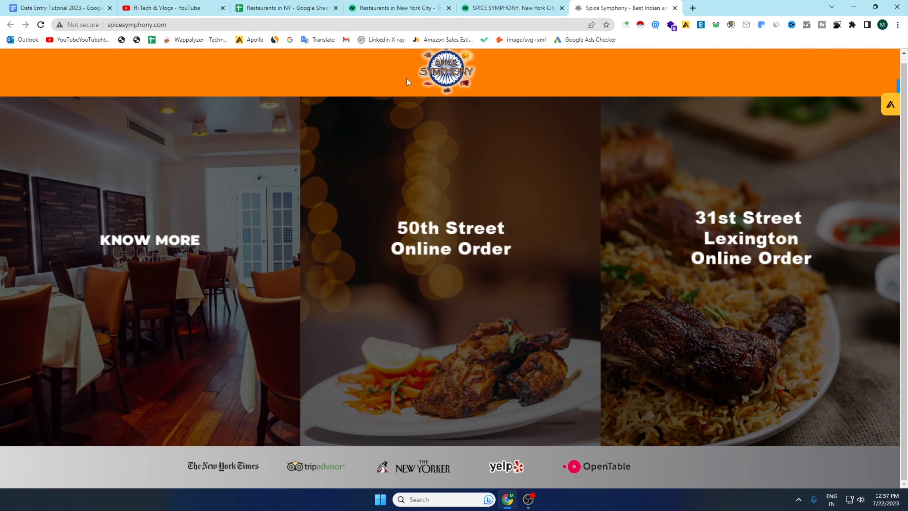
- Copy the domain spicesymphony.com from the site's address and search Google for "spicesymphony.com email" in a new tab
click(187, 25)
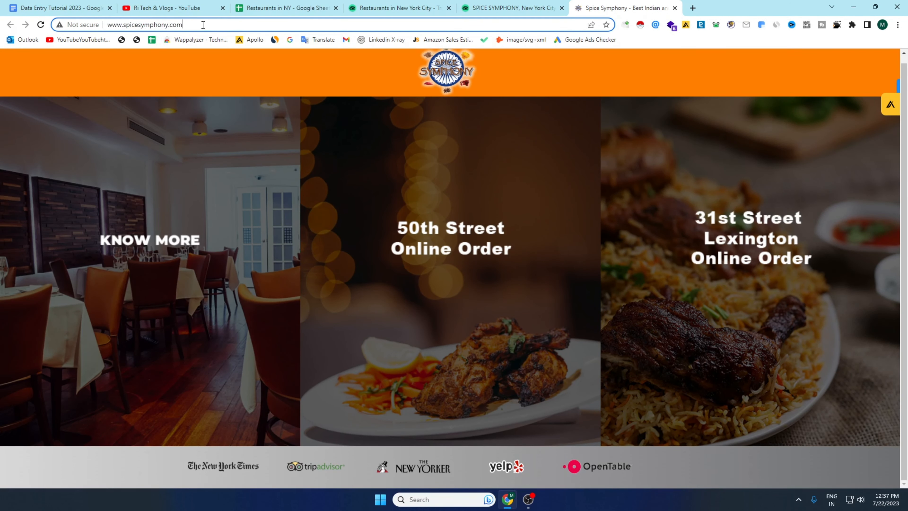
drag(206, 25, 127, 33)
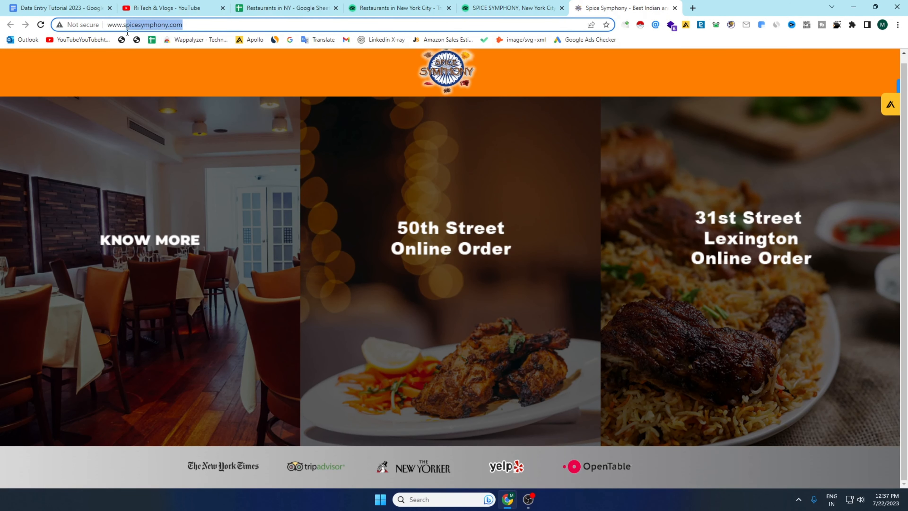
right_click(139, 28)
click(167, 94)
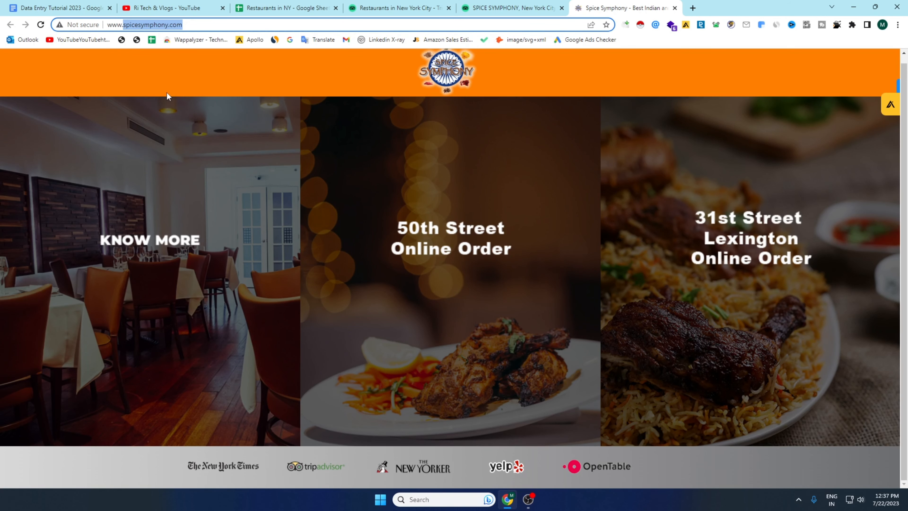
click(692, 9)
right_click(78, 22)
click(97, 87)
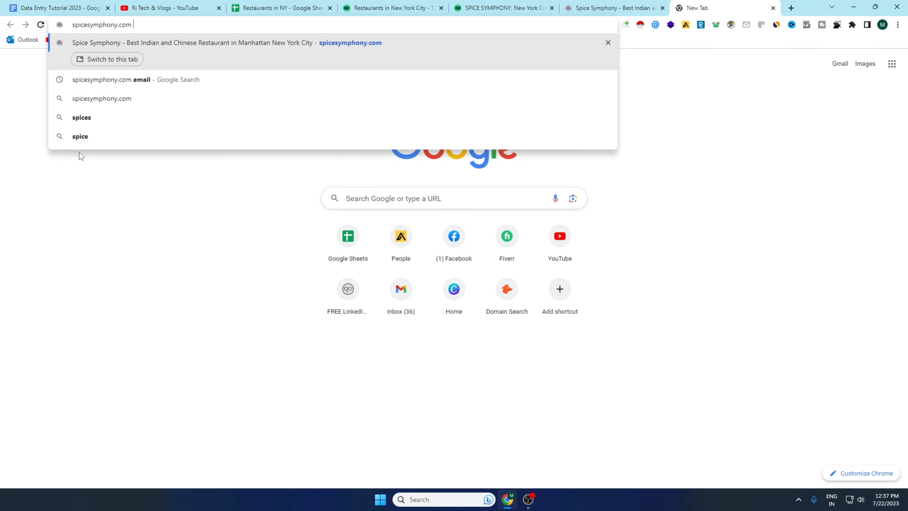
text(emai)
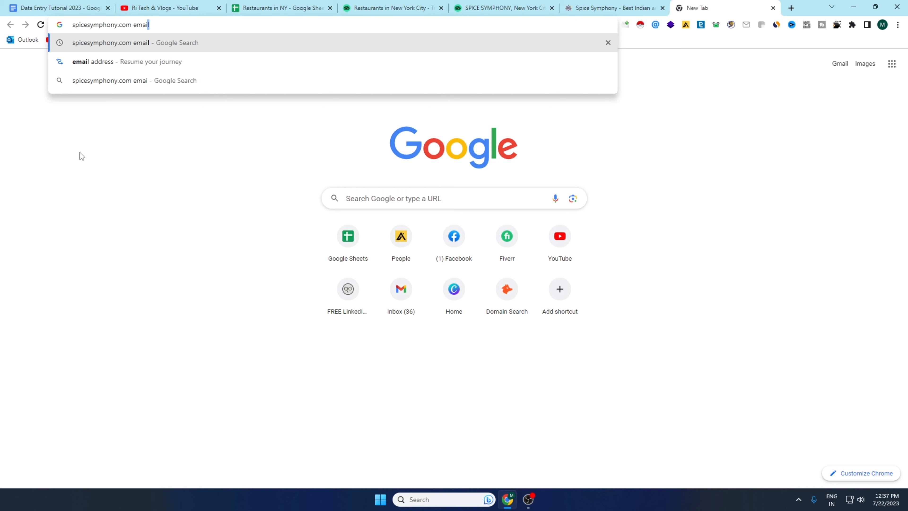
text(l)
key(Return)
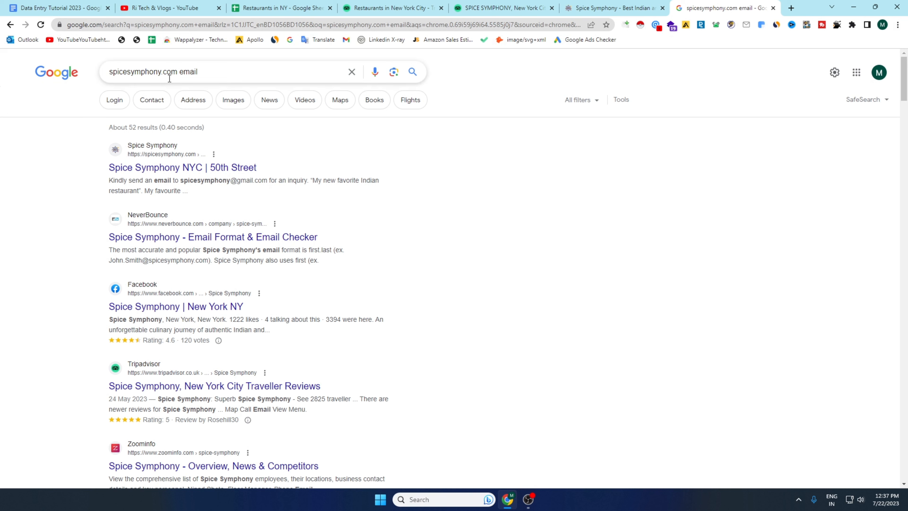
- Copy Spice Symphony's contact email from the first Google result into cell E4 of the Restaurants in NY sheet
drag(177, 73, 146, 77)
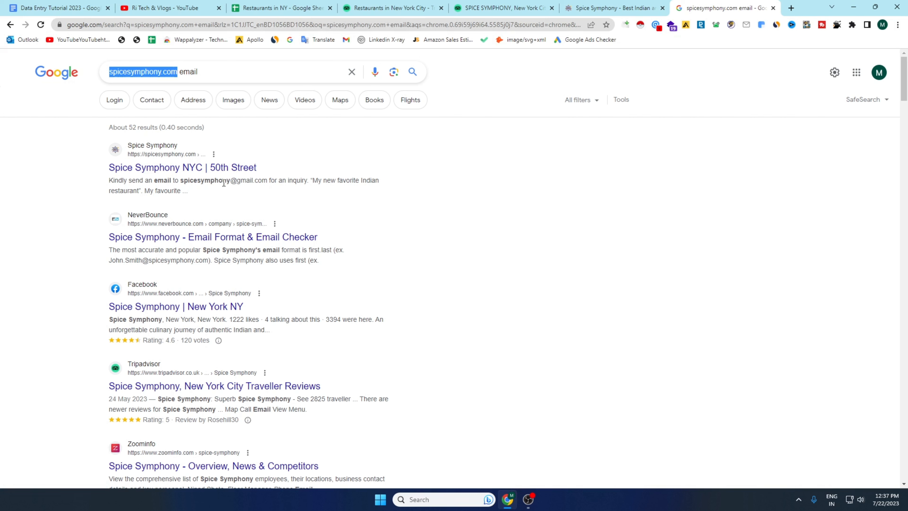
drag(266, 180, 188, 180)
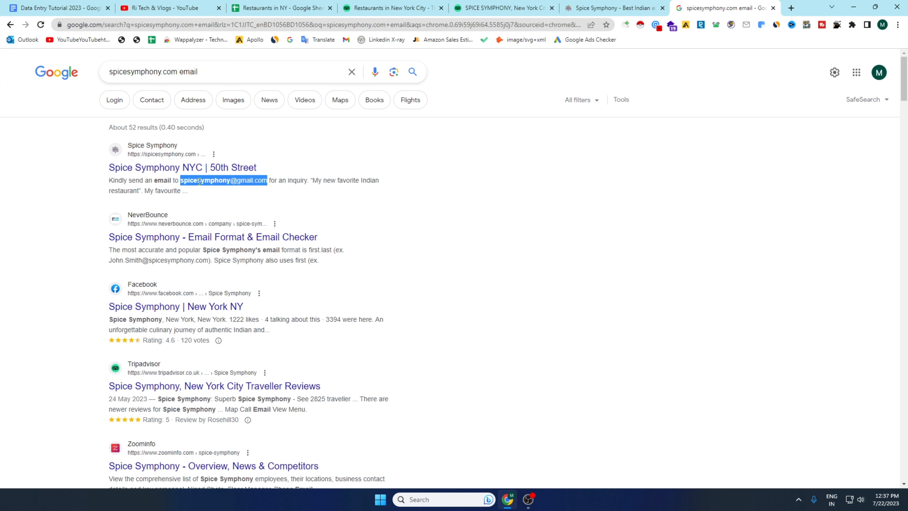
right_click(199, 181)
click(227, 192)
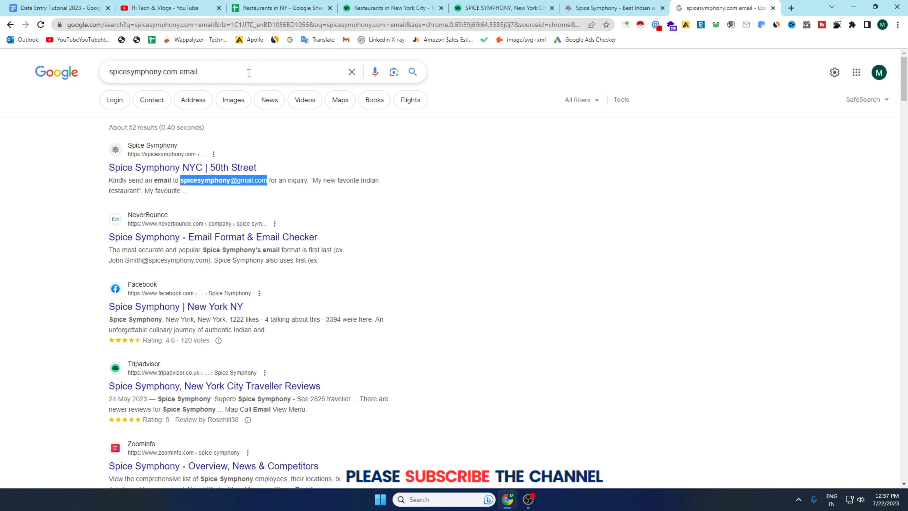
click(308, 9)
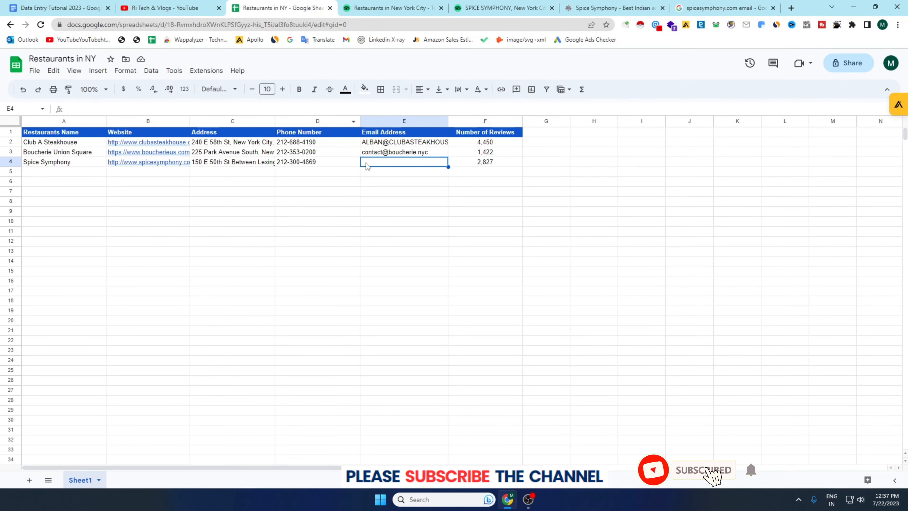
double_click(367, 166)
right_click(365, 165)
click(388, 237)
click(357, 241)
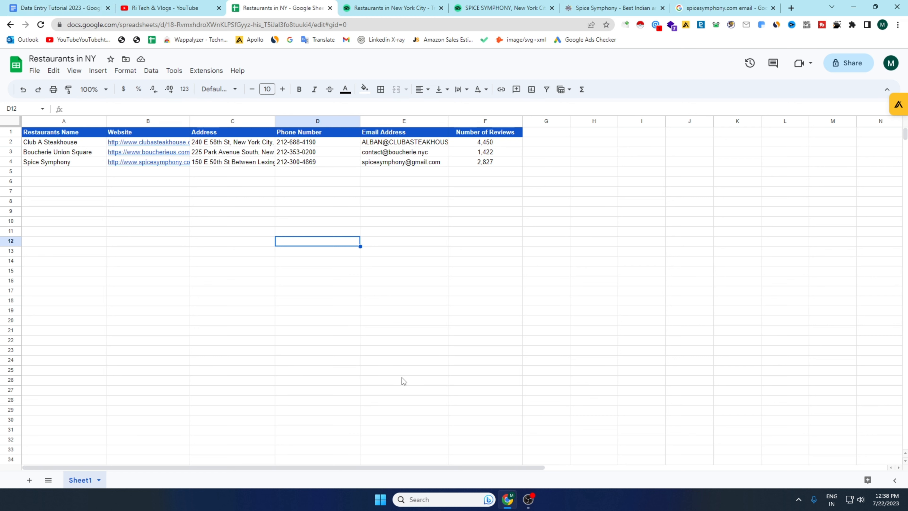
- Review the header and collected restaurant records in A1:F5 of the sheet
drag(52, 173, 519, 132)
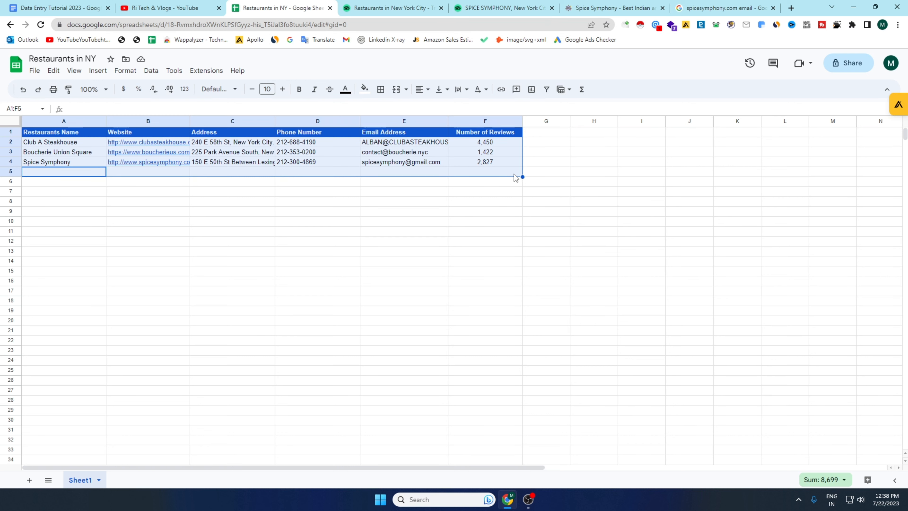
click(443, 251)
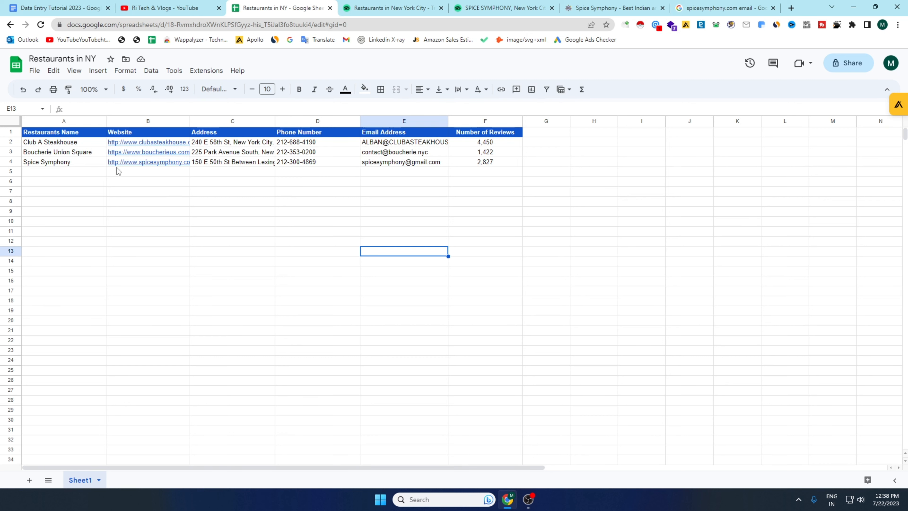
drag(79, 176, 504, 137)
click(514, 205)
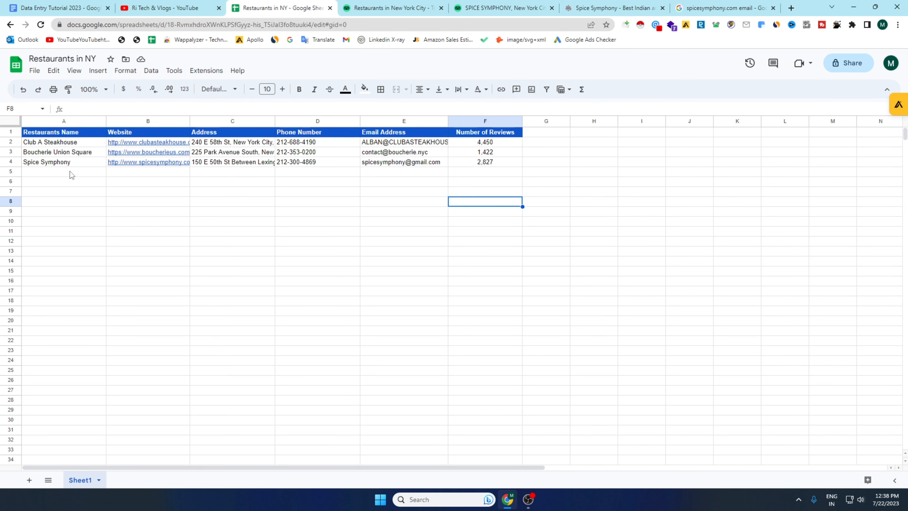
drag(70, 173, 501, 132)
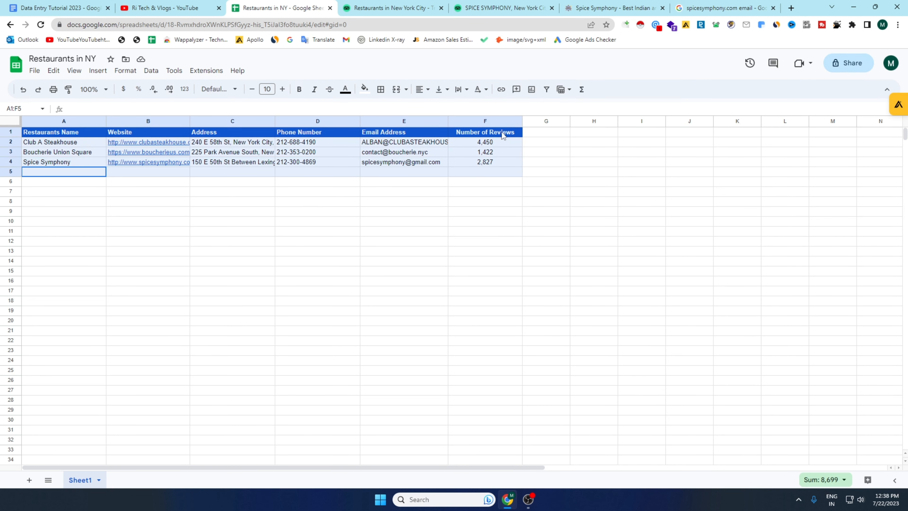
click(451, 193)
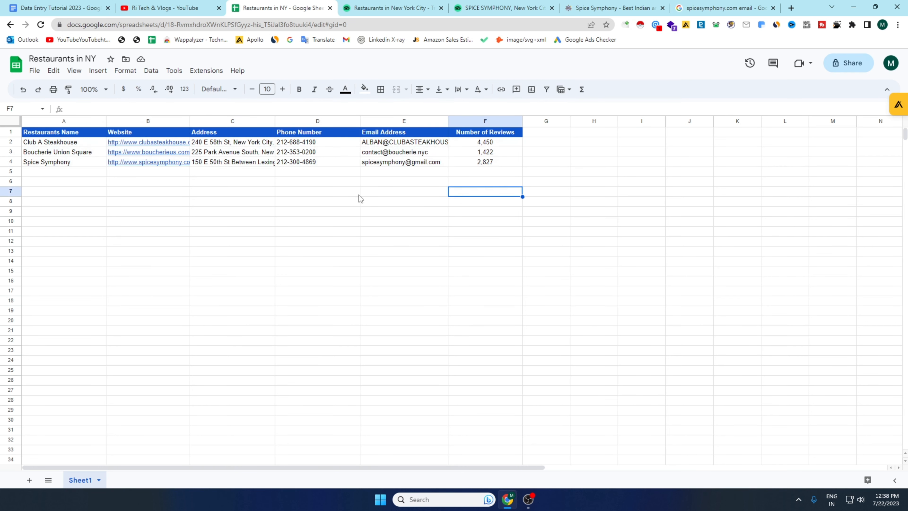
- Reread the project details document for the required restaurant list, source website and data fields
click(40, 8)
scroll(436, 255, down, 3)
scroll(437, 254, up, 3)
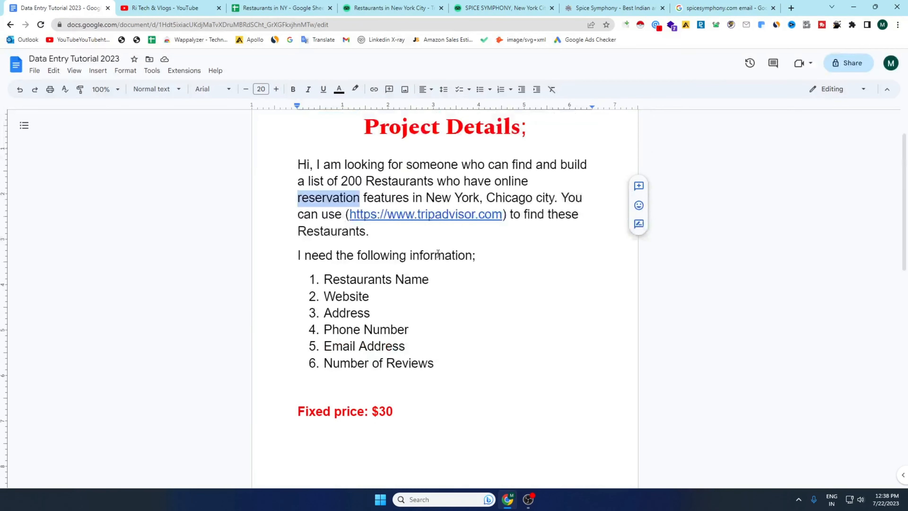
scroll(438, 254, up, 1)
click(290, 175)
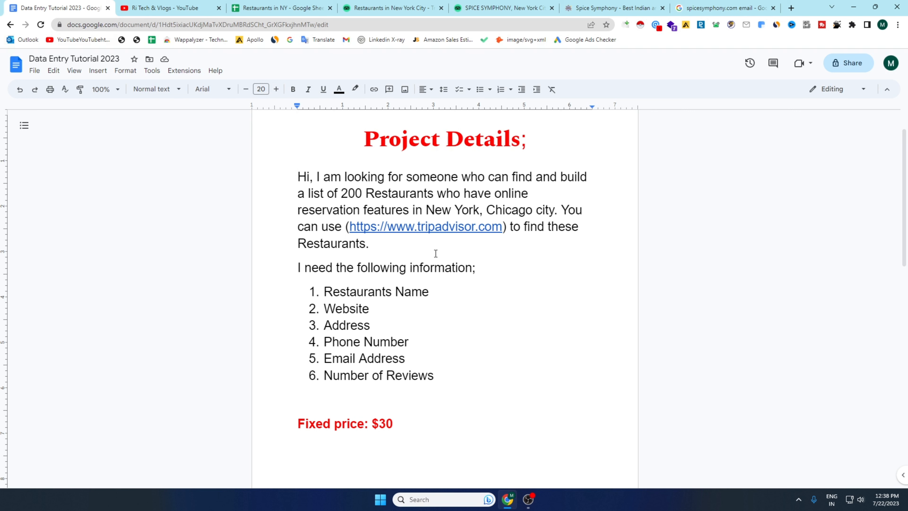
double_click(430, 228)
double_click(544, 256)
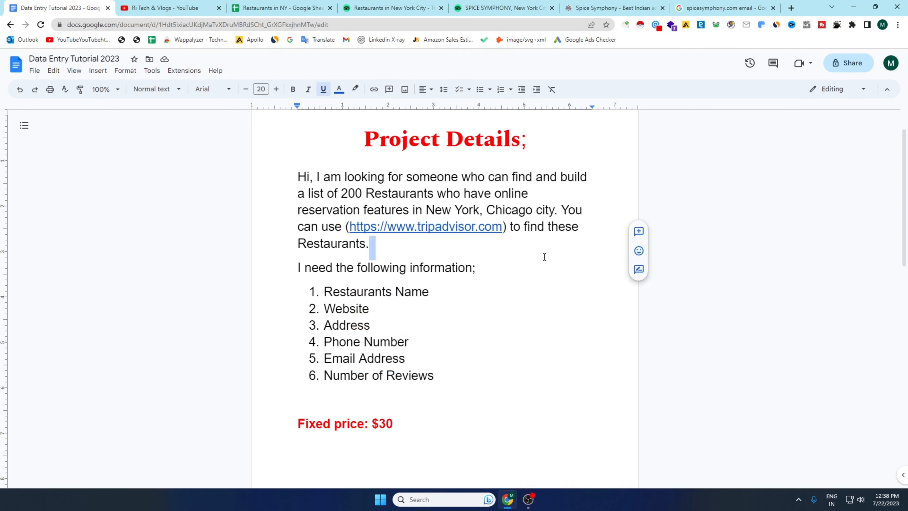
- Check the establishment type and online options filters applied to the Tripadvisor list of New York City restaurants
click(376, 10)
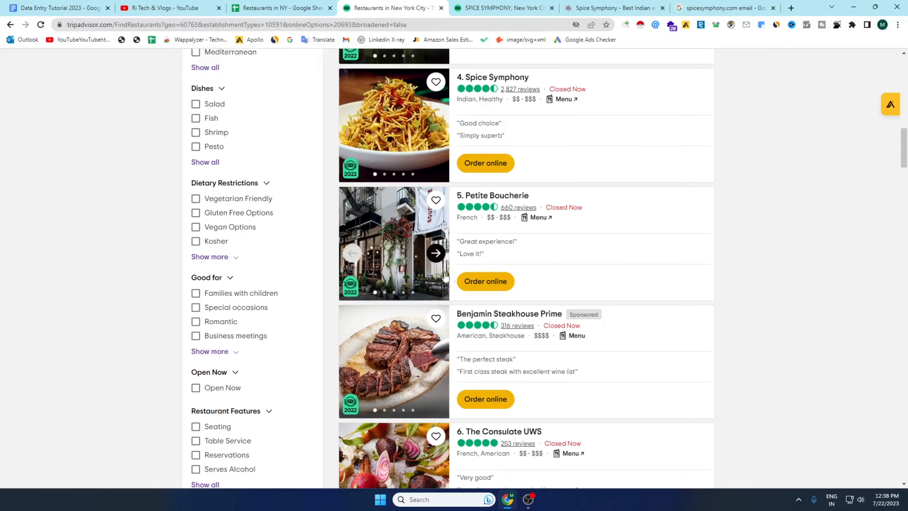
scroll(314, 252, up, 10)
scroll(314, 252, up, 8)
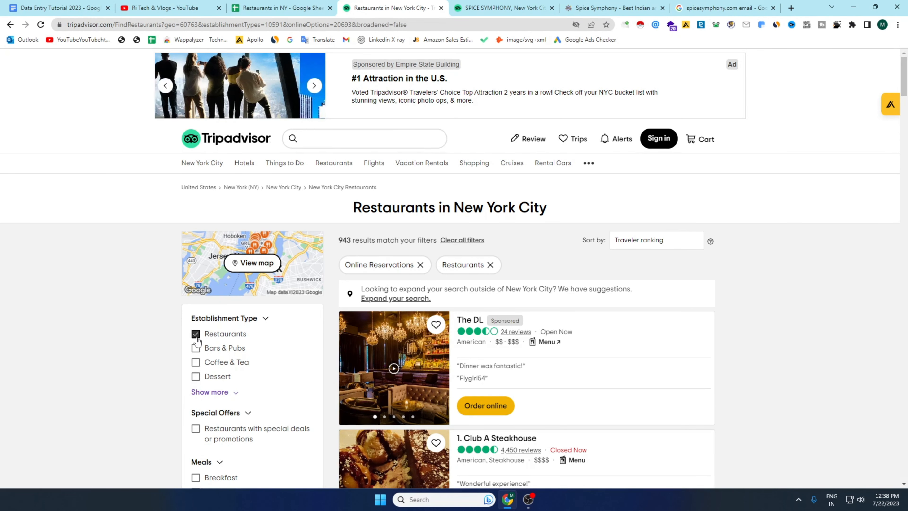
scroll(197, 341, down, 10)
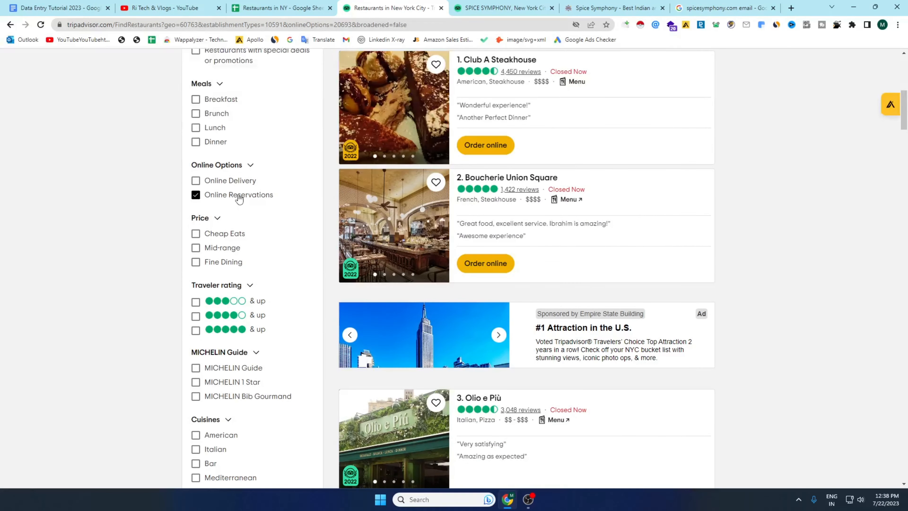
scroll(502, 201, up, 9)
scroll(475, 271, down, 2)
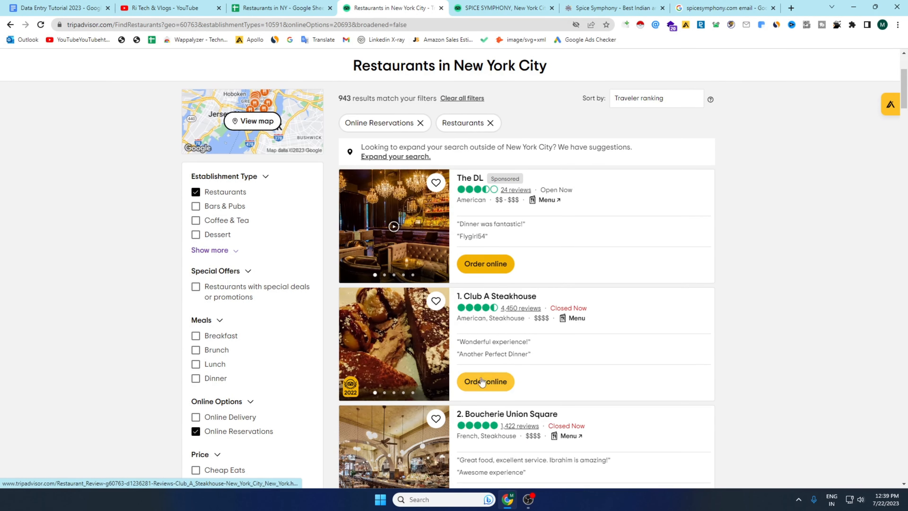
click(282, 9)
click(253, 223)
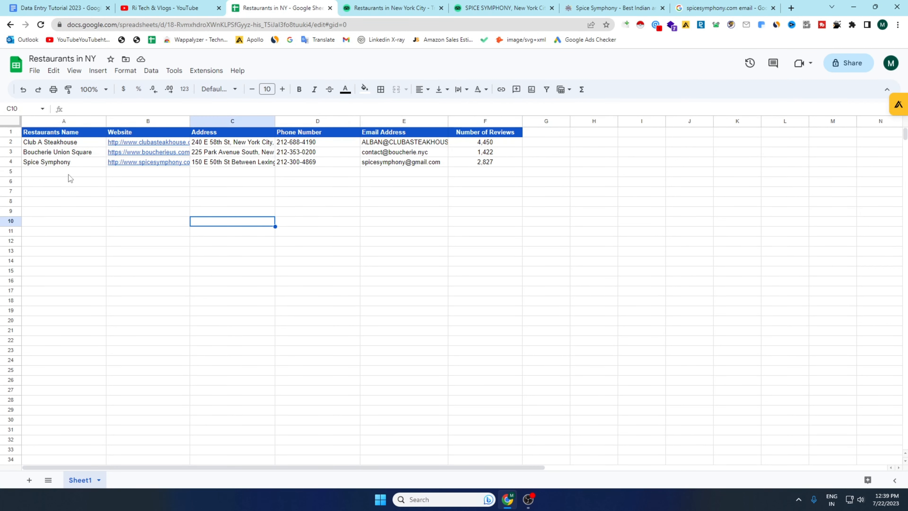
drag(69, 174, 490, 384)
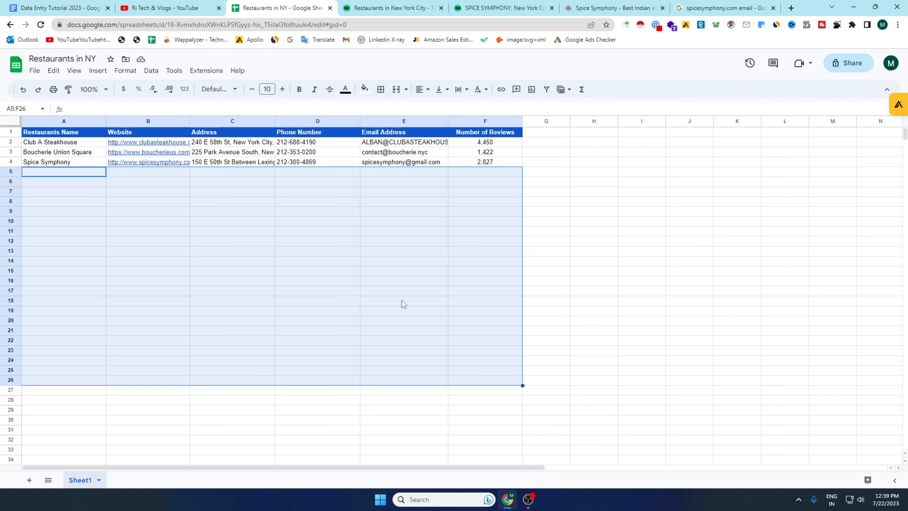
click(299, 301)
click(387, 5)
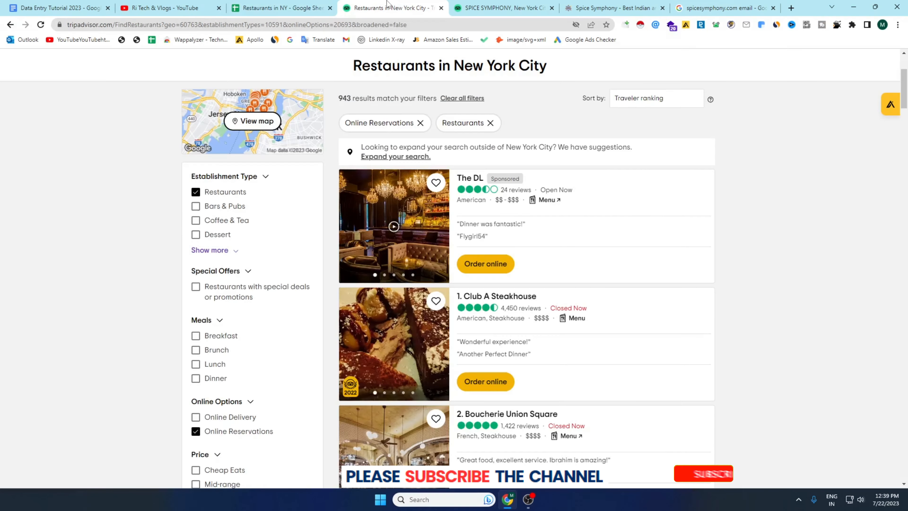
click(491, 10)
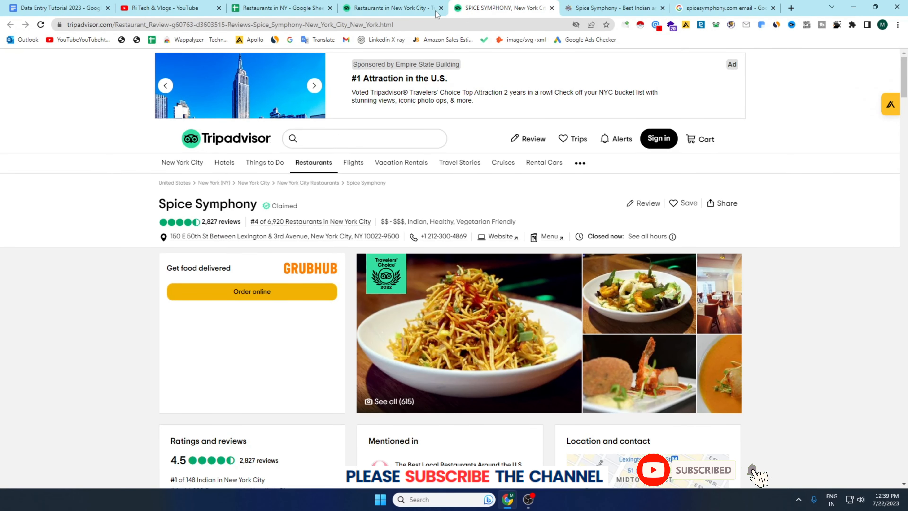
click(283, 6)
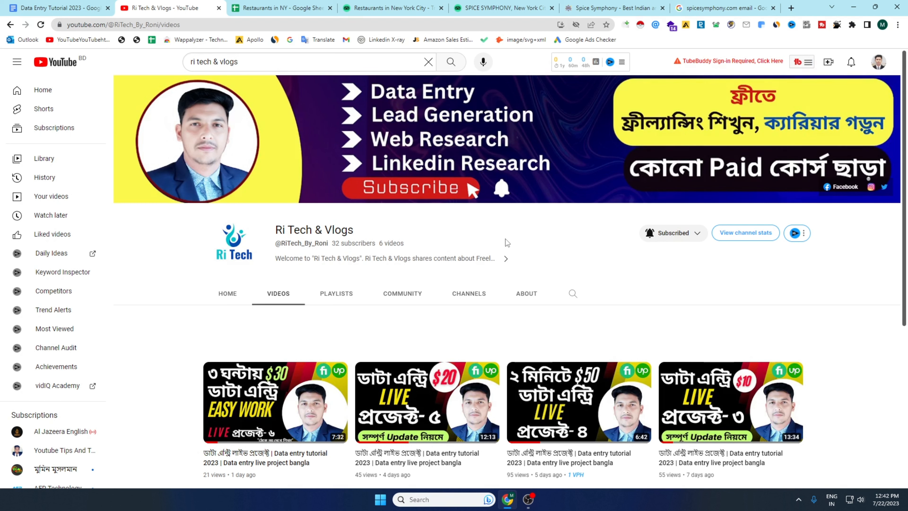
click(696, 235)
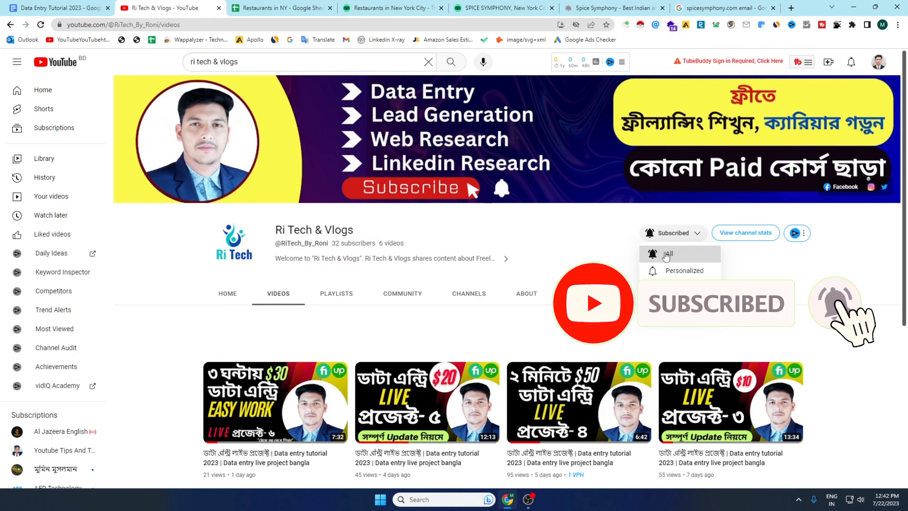
click(606, 240)
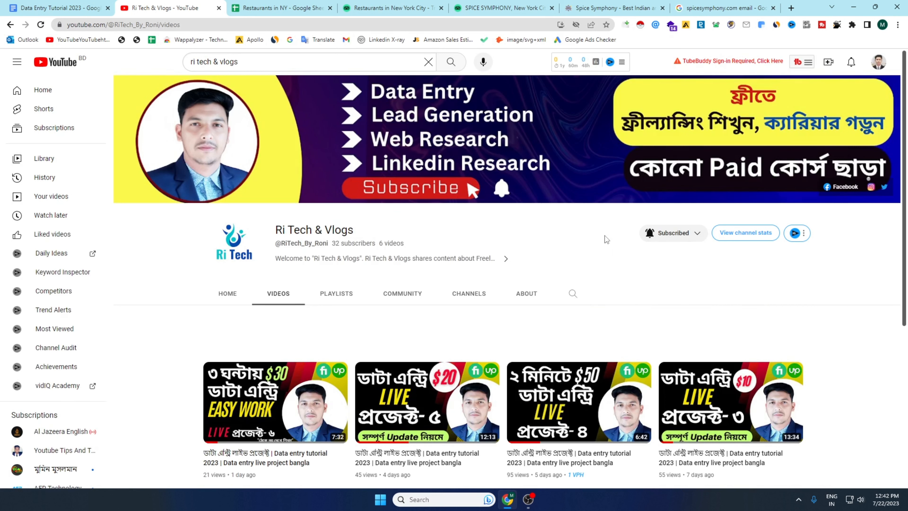